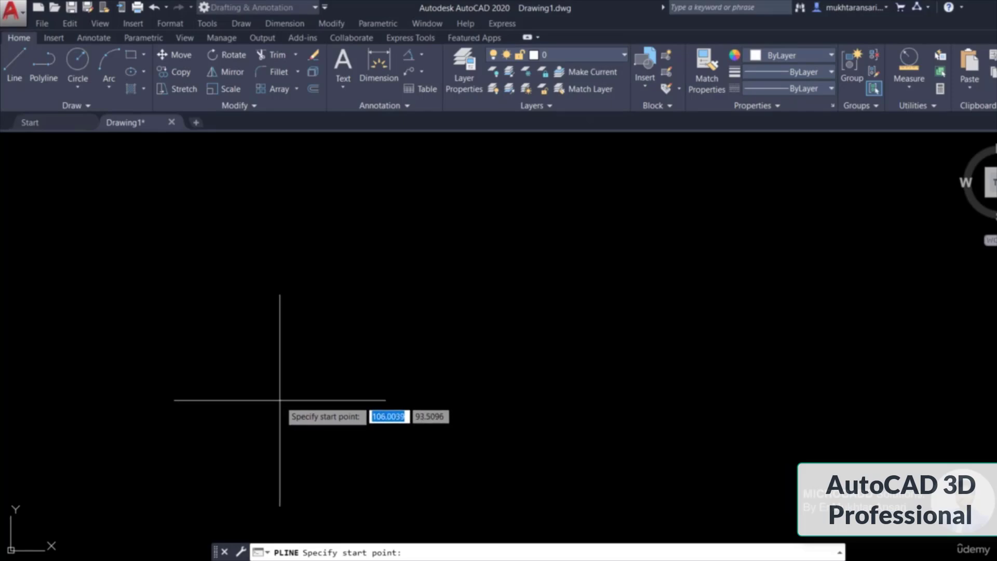
- Draw a polyline with straight segments of 100 to the right, 50 upward and 100 back to the left
left_click(280, 400)
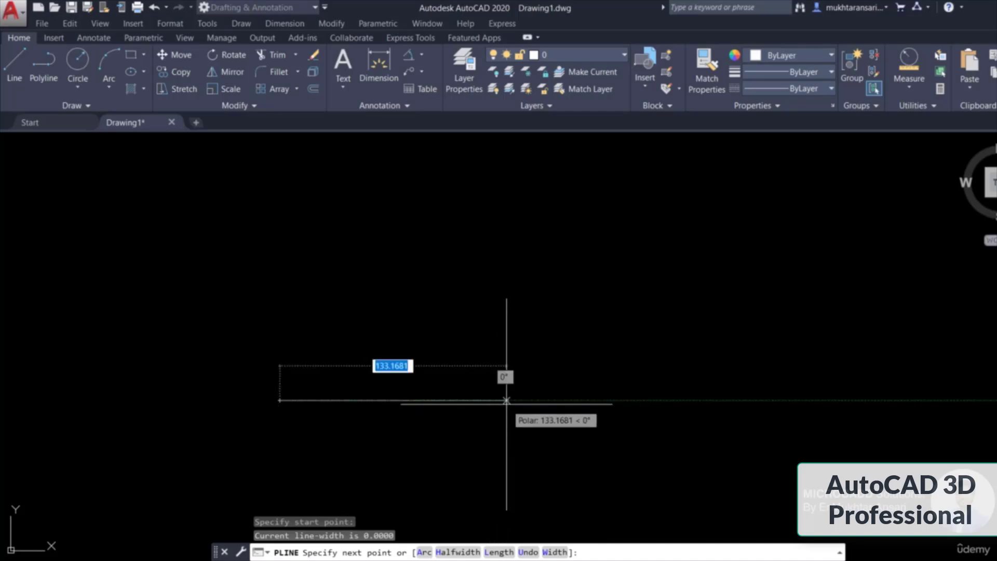
key("Return")
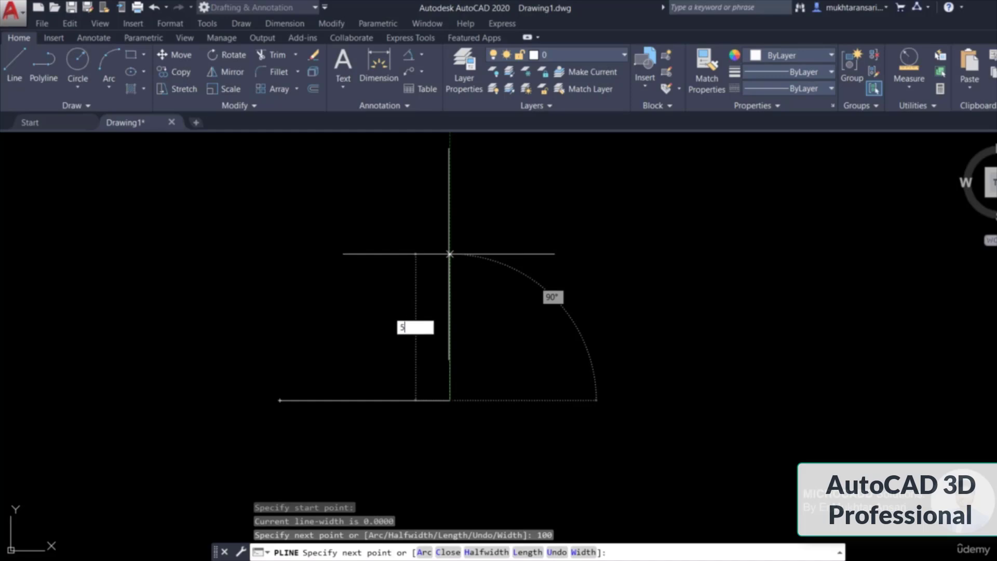
type("50")
key("Return")
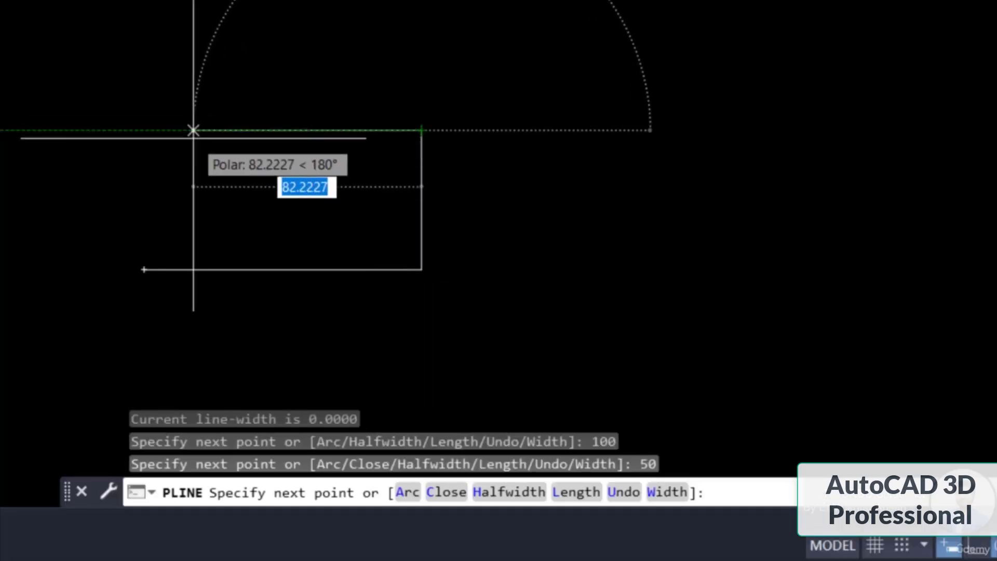
type("1")
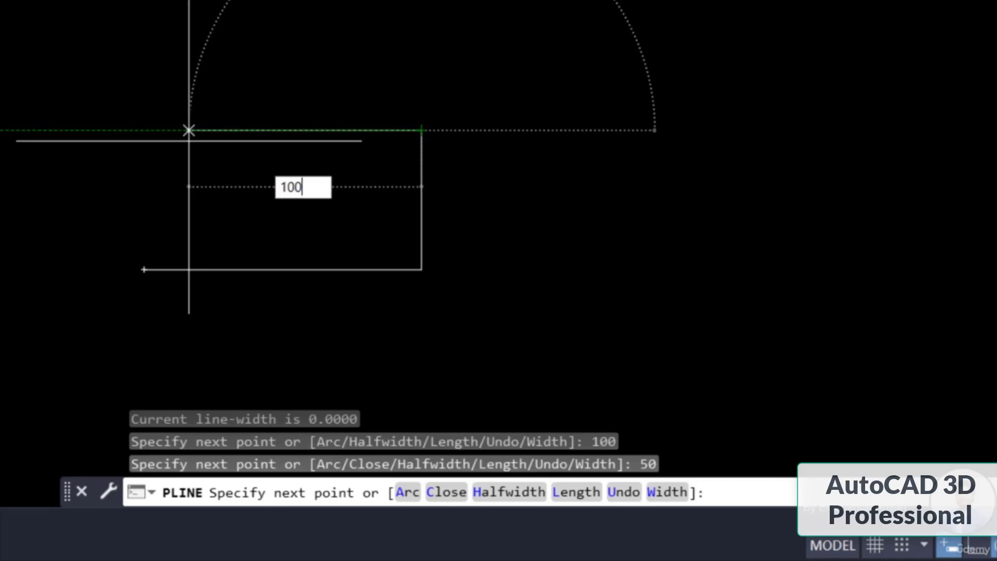
type("00")
key("Return")
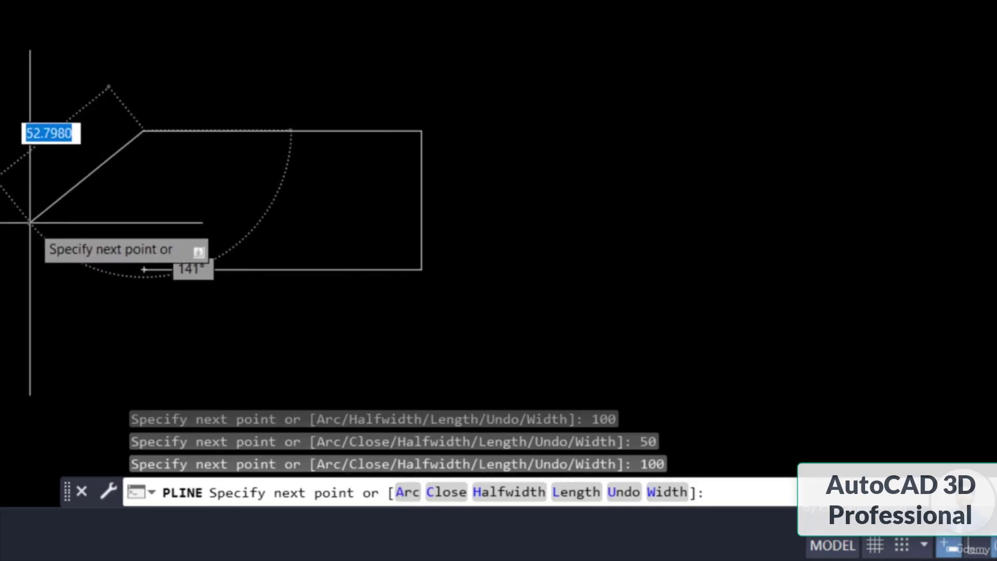
- Continue the polyline with an arc that ends at its start point, rounding off the open left end
type("a")
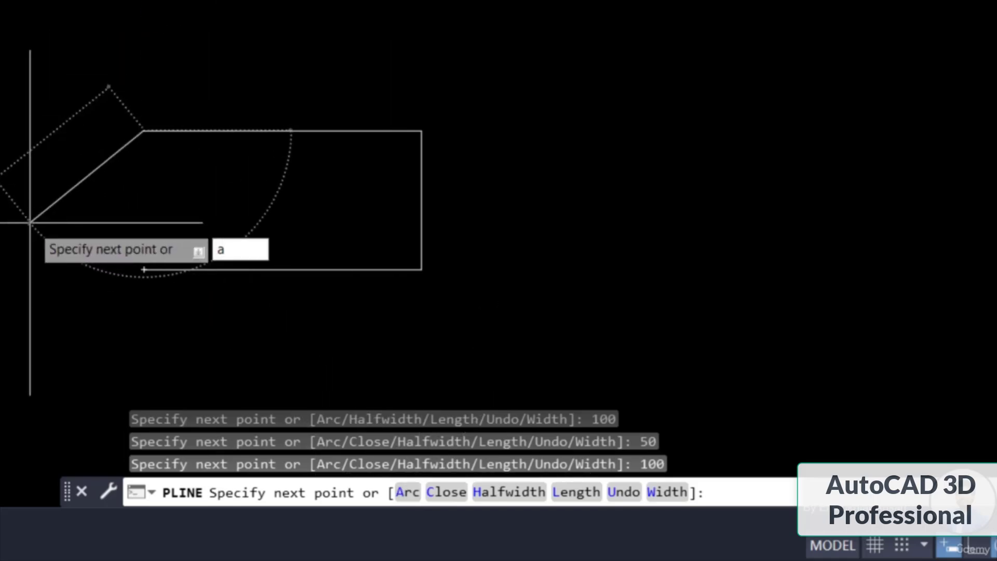
key("Return")
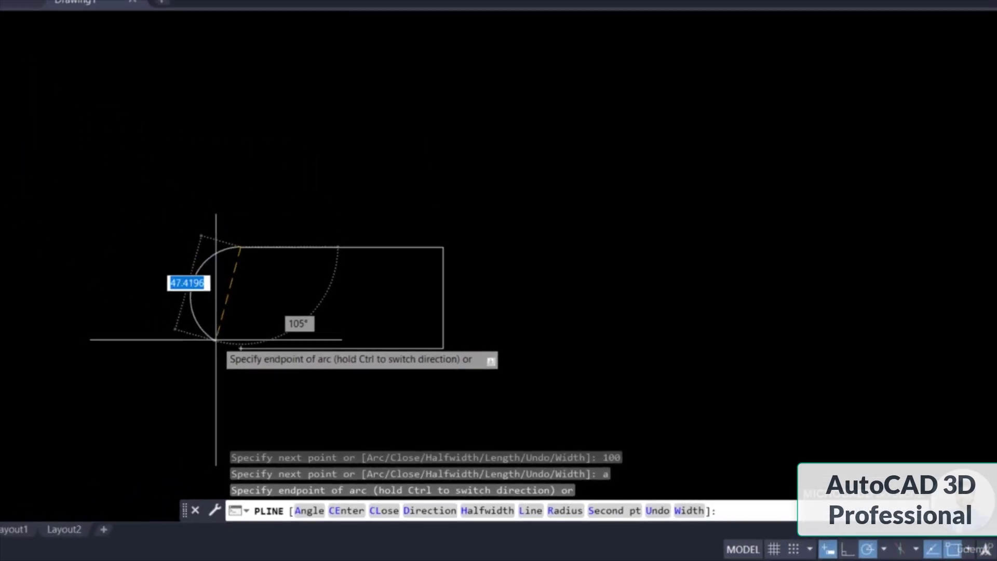
scroll(225, 323, "up", 4)
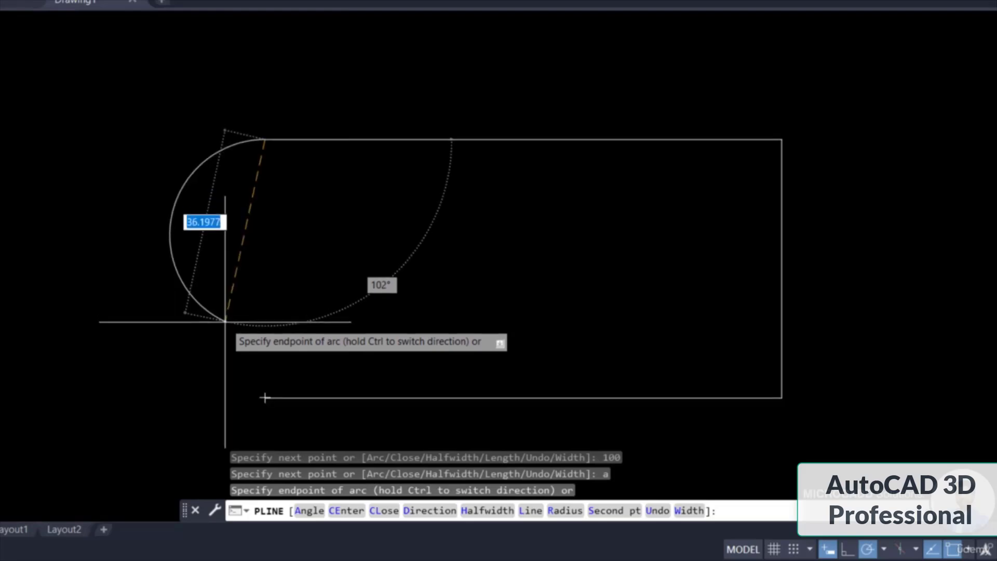
middle_click_drag(236, 288, 239, 274)
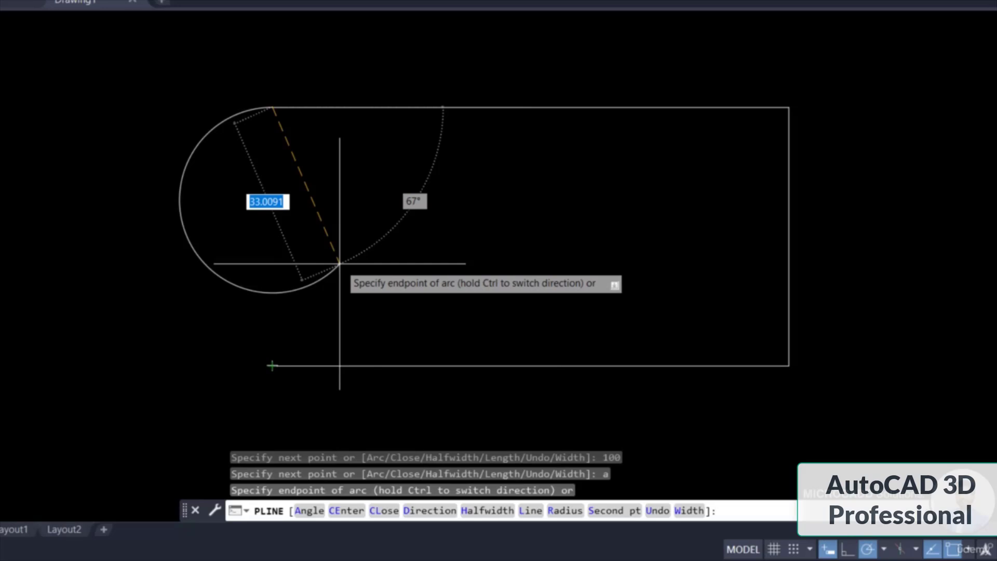
left_click(272, 366)
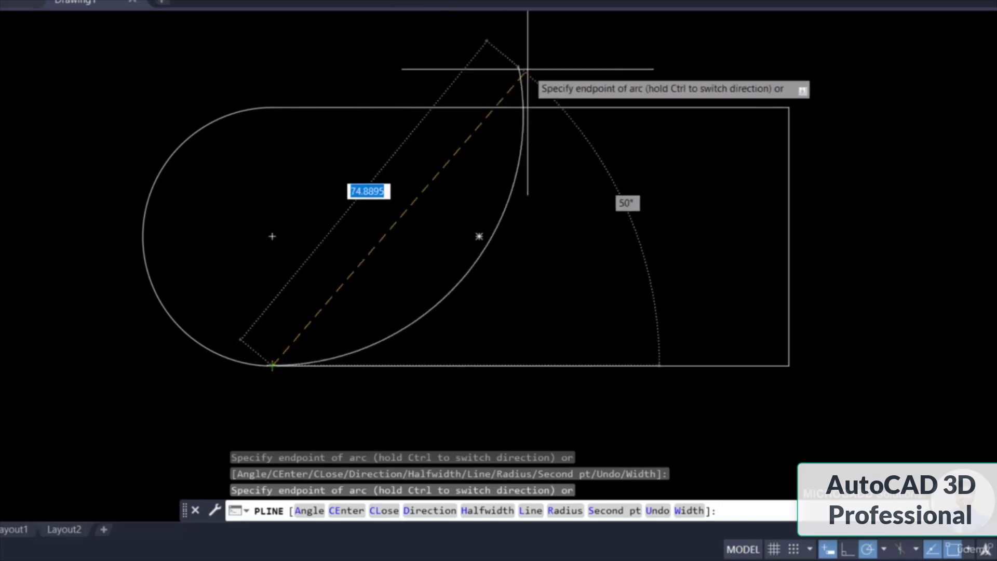
- Extend the polyline from the arc's end with straight segments going down, right, and diagonally up to the right
middle_click_drag(263, 396, 266, 200)
scroll(266, 200, "down", 2)
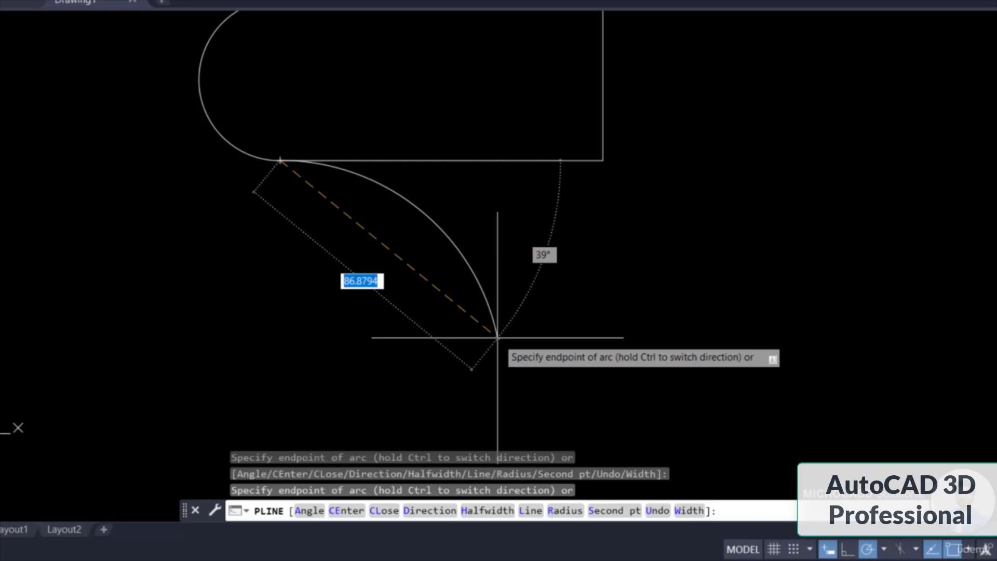
type("l")
key("Return")
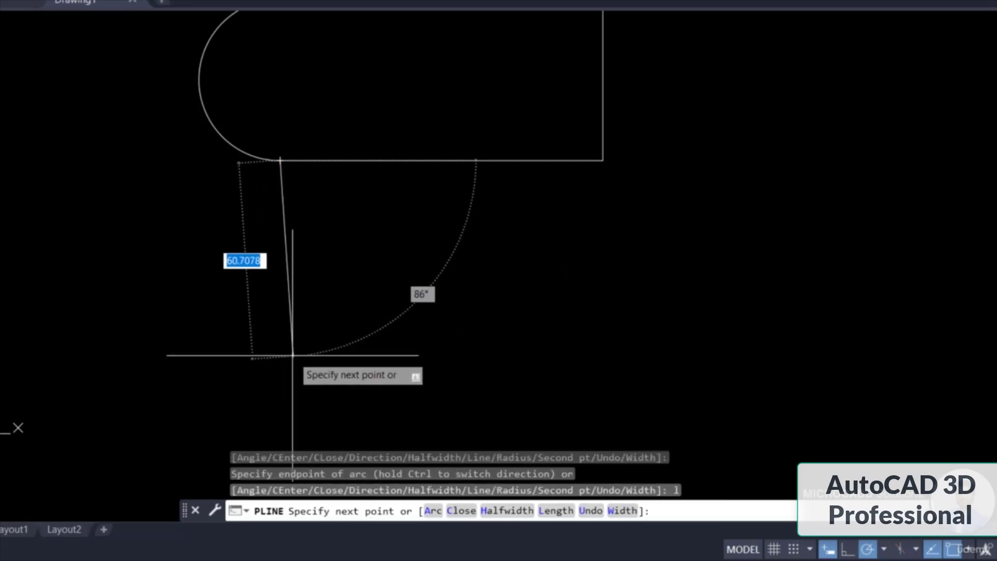
left_click(281, 350)
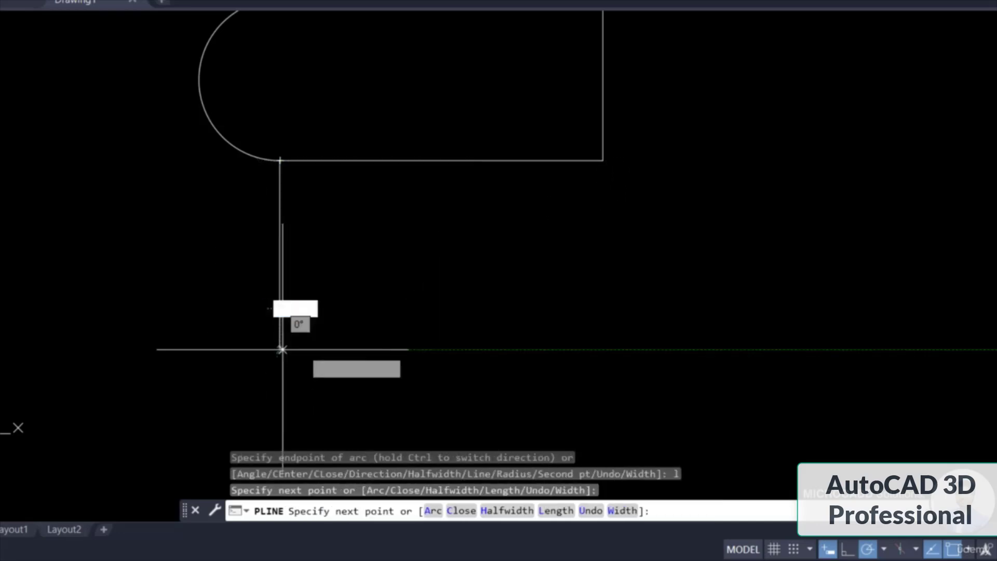
left_click(611, 349)
left_click(825, 166)
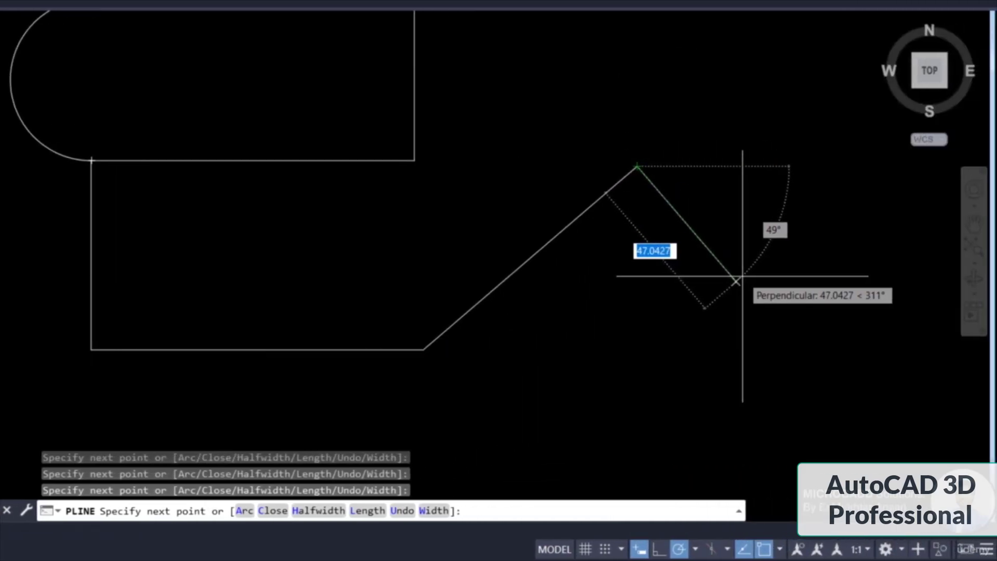
- Continue the polyline with three freehand arcs that curve alternately over, under and over toward the right
type("a")
key("Return")
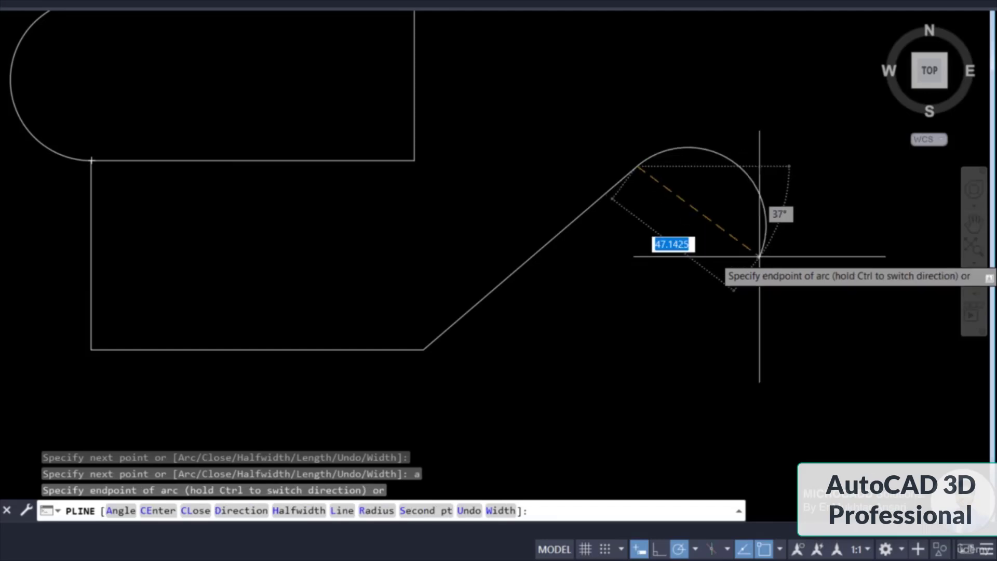
middle_click_drag(742, 320, 524, 266)
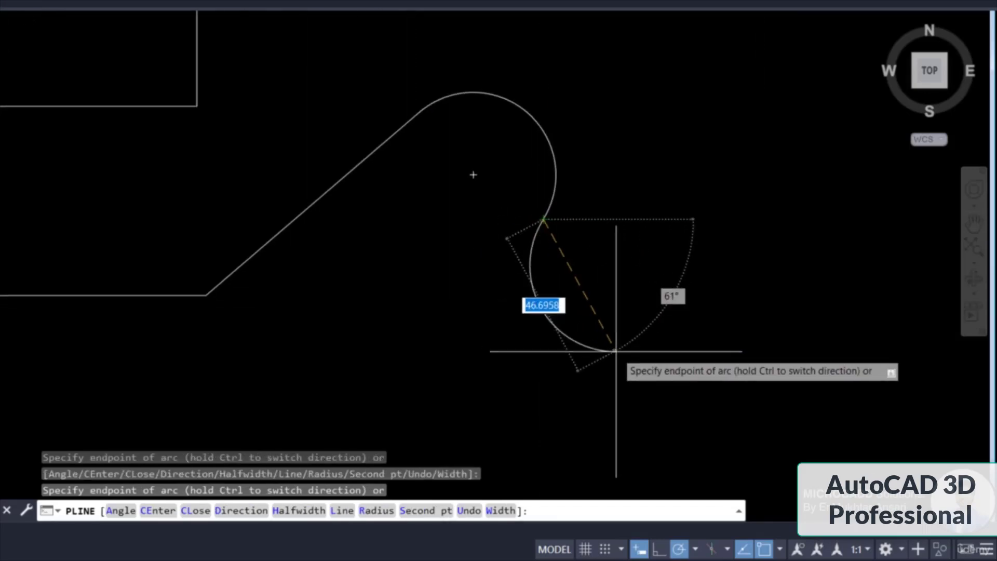
left_click(695, 185)
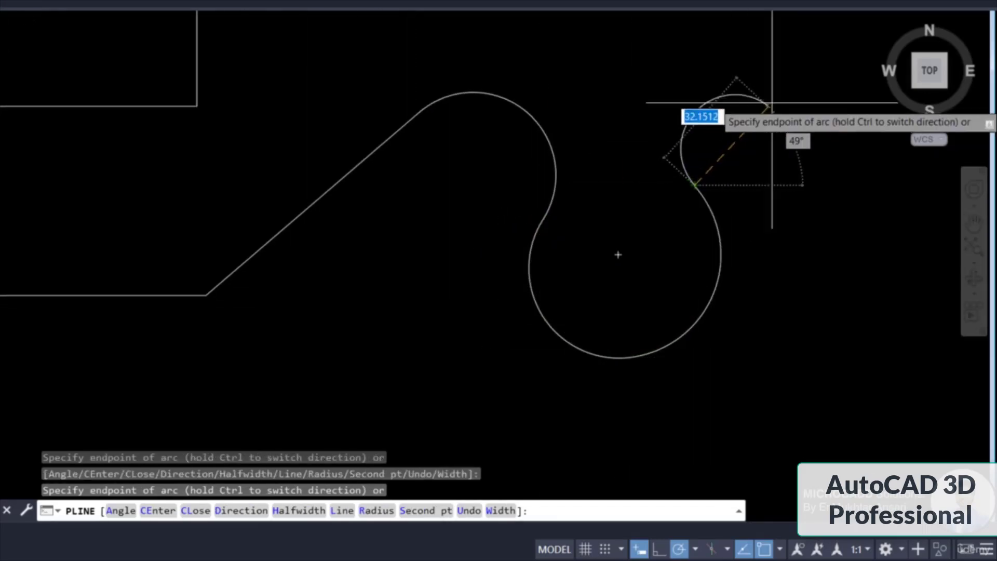
left_click(842, 109)
middle_click_drag(842, 109, 608, 158)
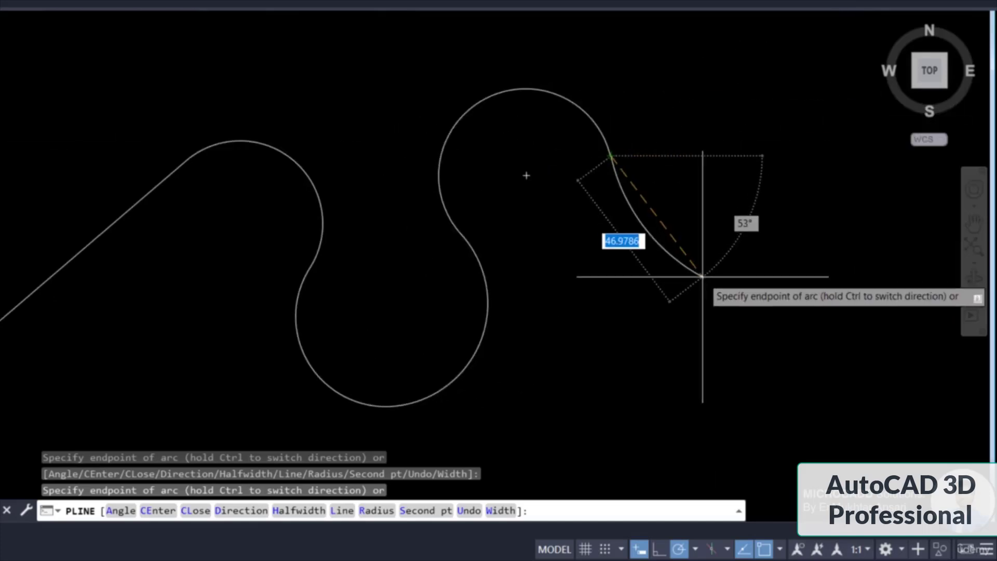
- Add straight zigzag segments going down, diagonally up and diagonally down after the last arc, and end the polyline
type("l")
key("Return")
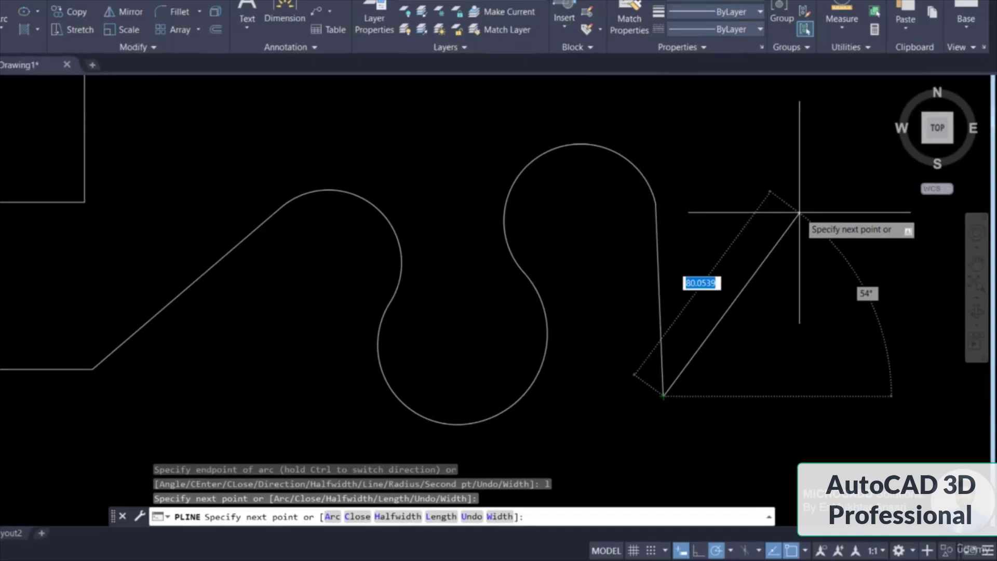
left_click(800, 213)
left_click(882, 372)
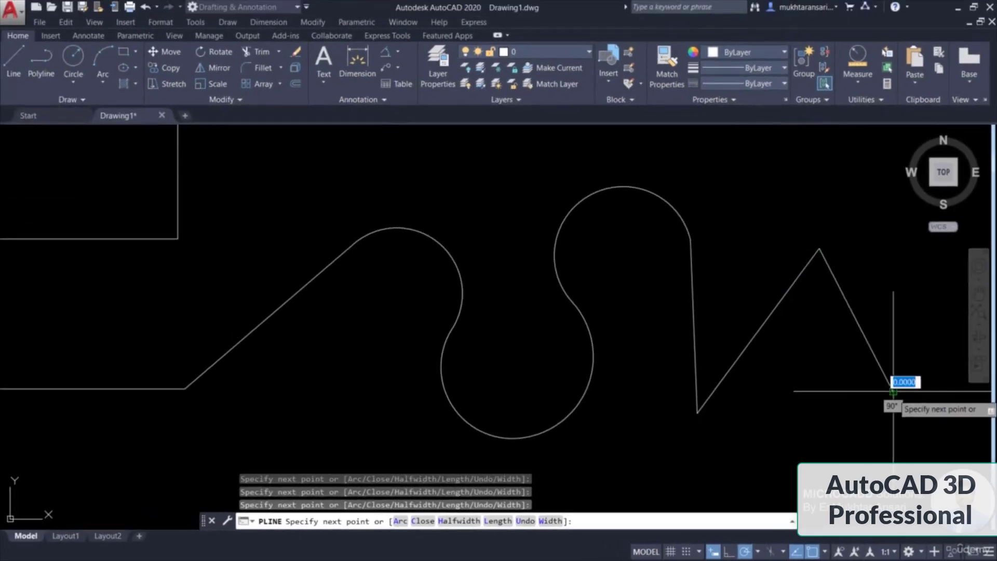
scroll(783, 407, "down", 2)
middle_click_drag(746, 397, 736, 368)
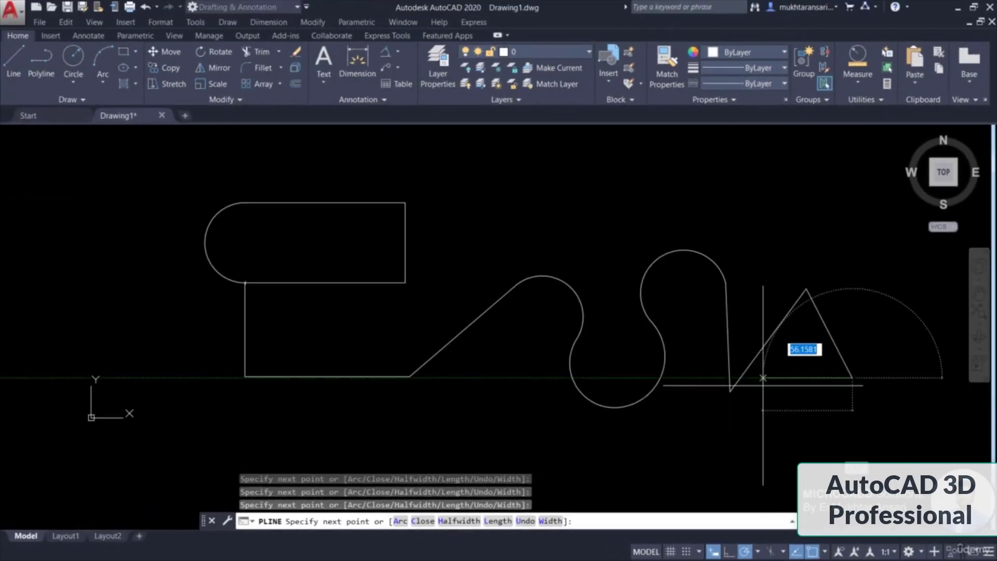
key("Escape")
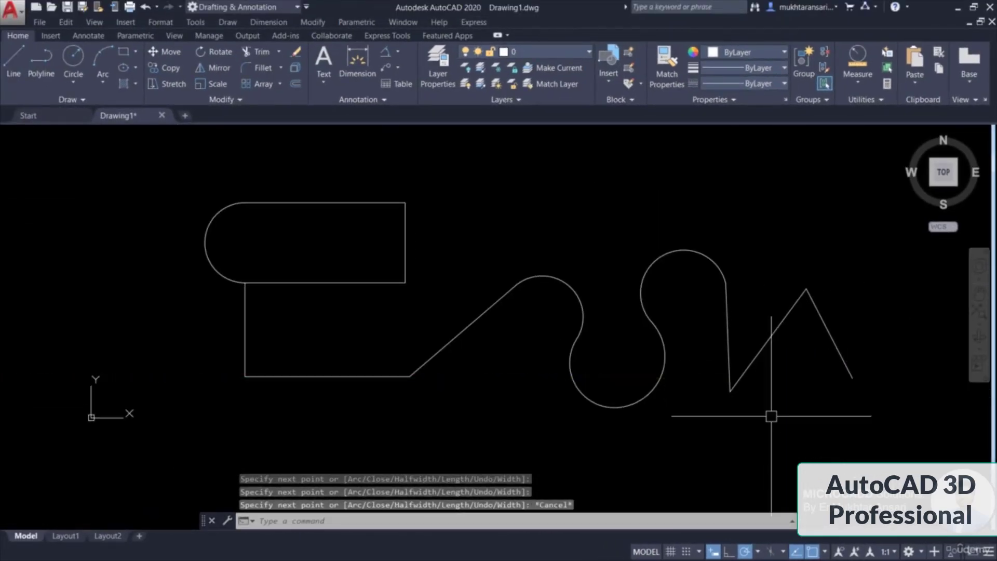
middle_click_drag(761, 413, 726, 408)
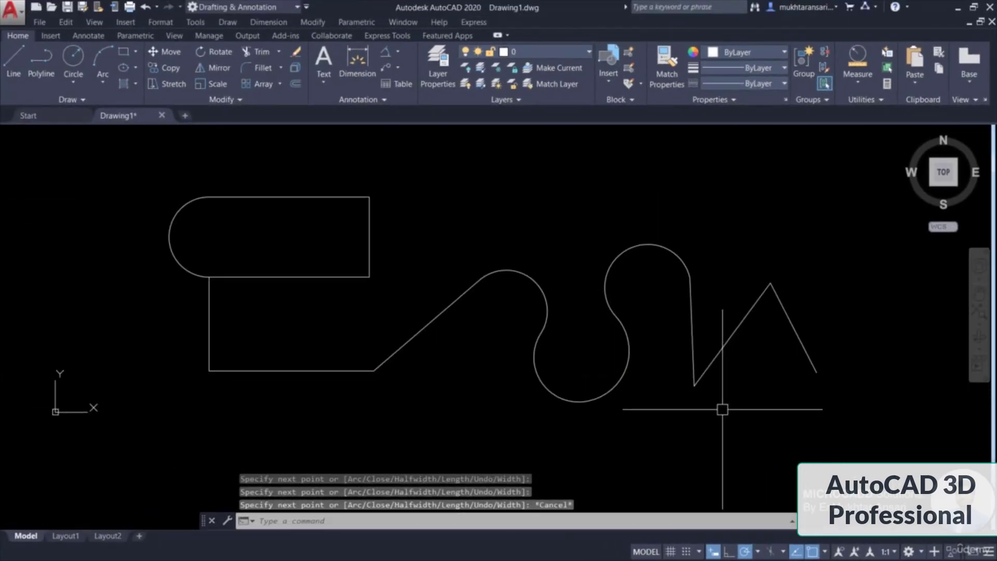
mouse_move(533, 363)
middle_mouse_down()
mouse_move(547, 365)
mouse_move(561, 419)
mouse_move(585, 395)
middle_mouse_up()
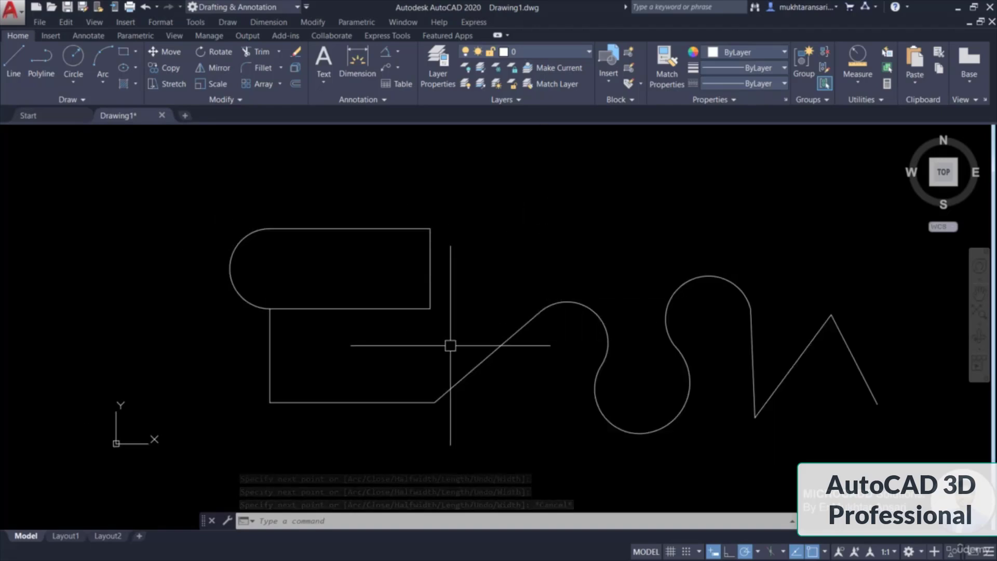
- Trim the vertical segment below the rounded shape and delete the remaining chain of lines and arcs
key("Return")
key("Return")
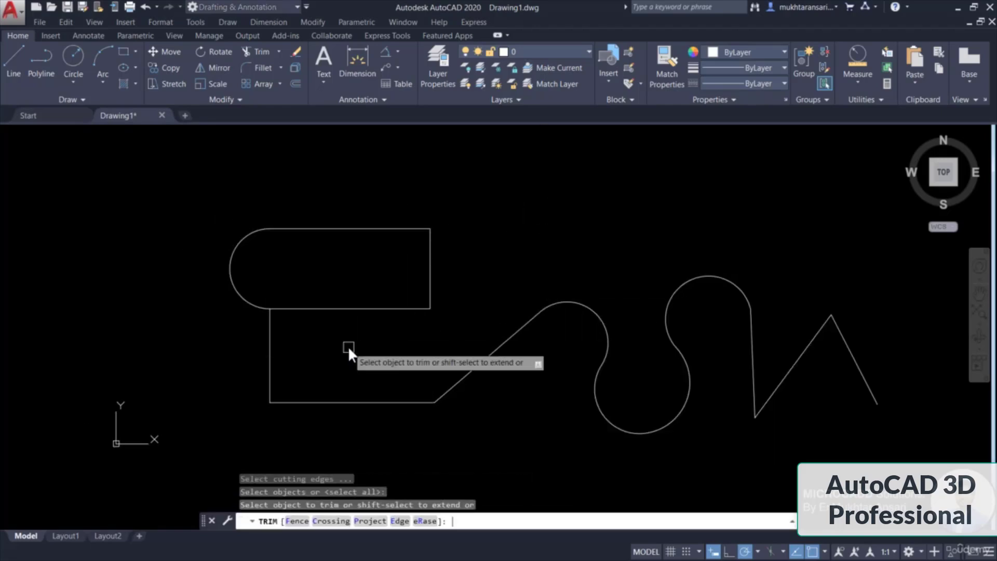
left_click(270, 332)
key("Escape")
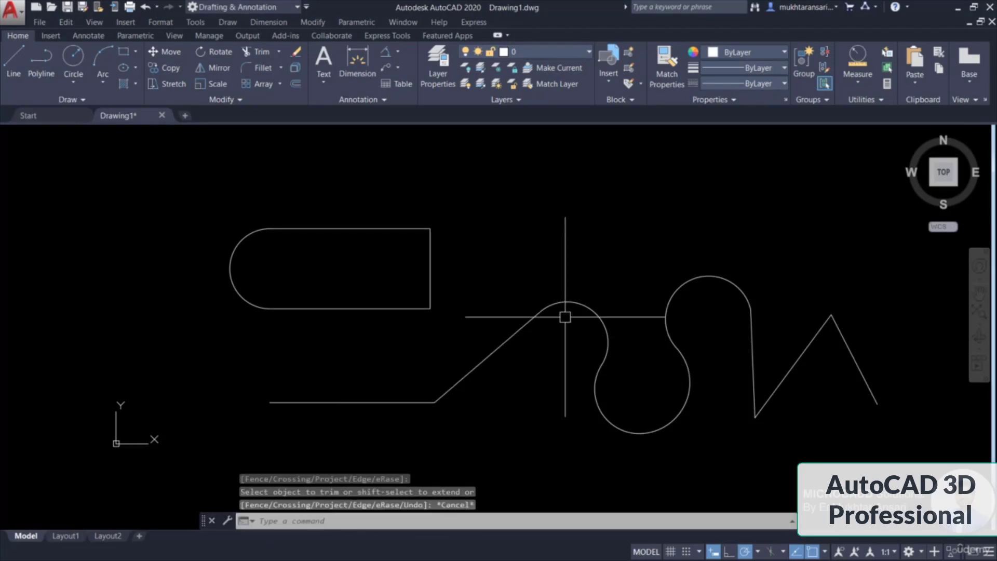
left_click(570, 305)
key("Delete")
scroll(351, 311, "up", 2)
middle_click_drag(352, 312, 357, 349)
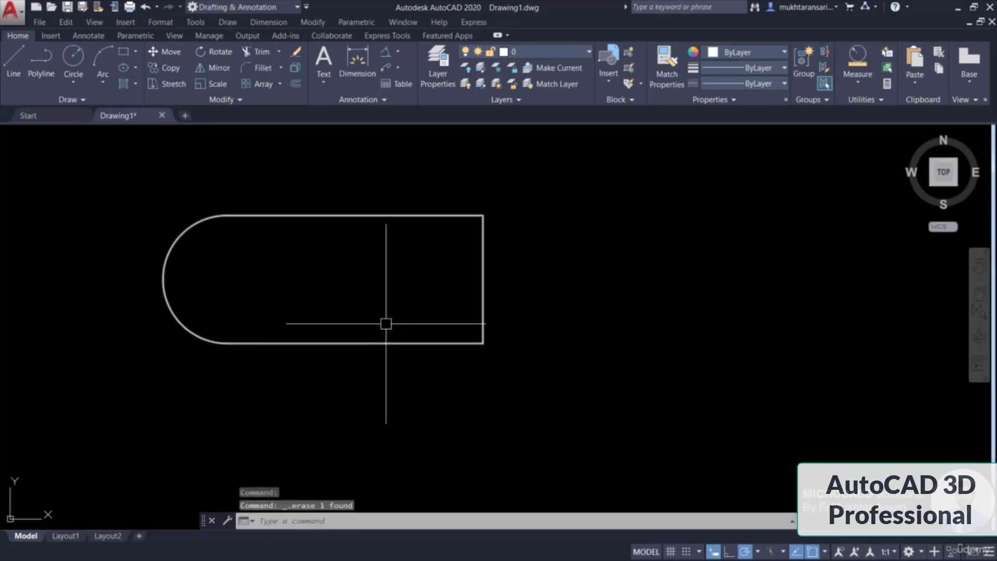
- Draw a closed four-sided outline with the Line command to the right of the rounded shape, its lower edge sloping down to the right
scroll(416, 314, "down", 2)
middle_click_drag(415, 313, 392, 321)
left_click(7, 70)
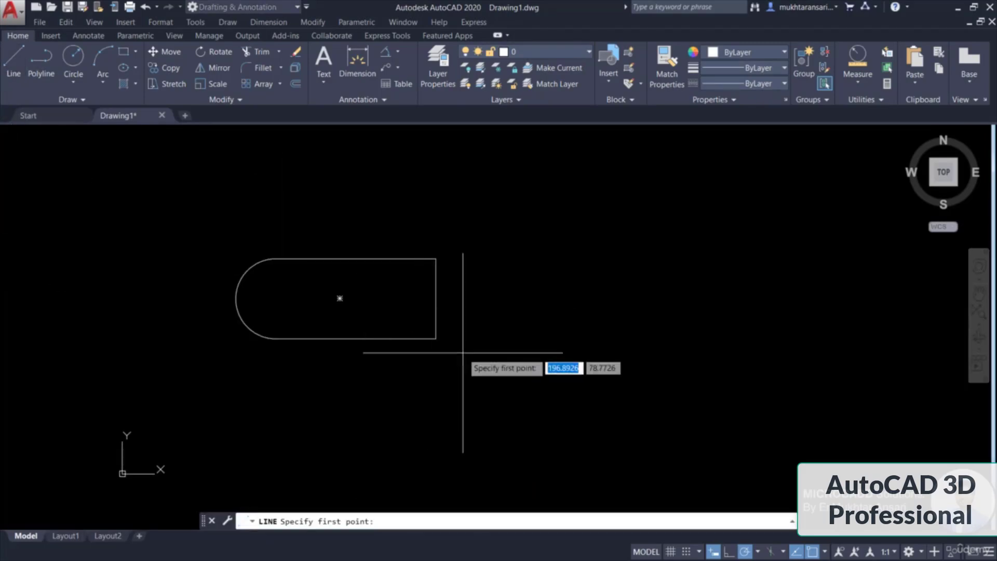
left_click(531, 346)
left_click(530, 256)
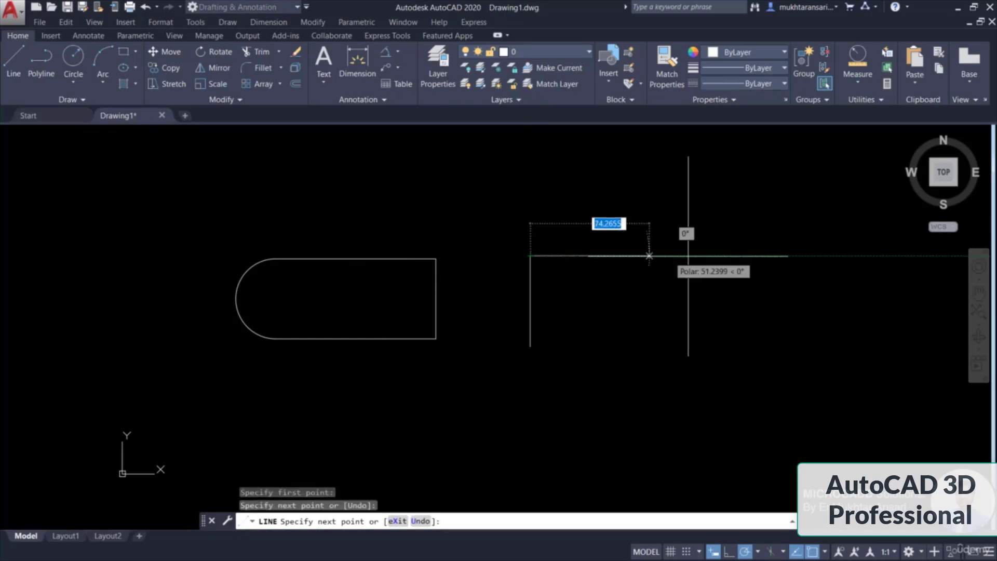
left_click(735, 256)
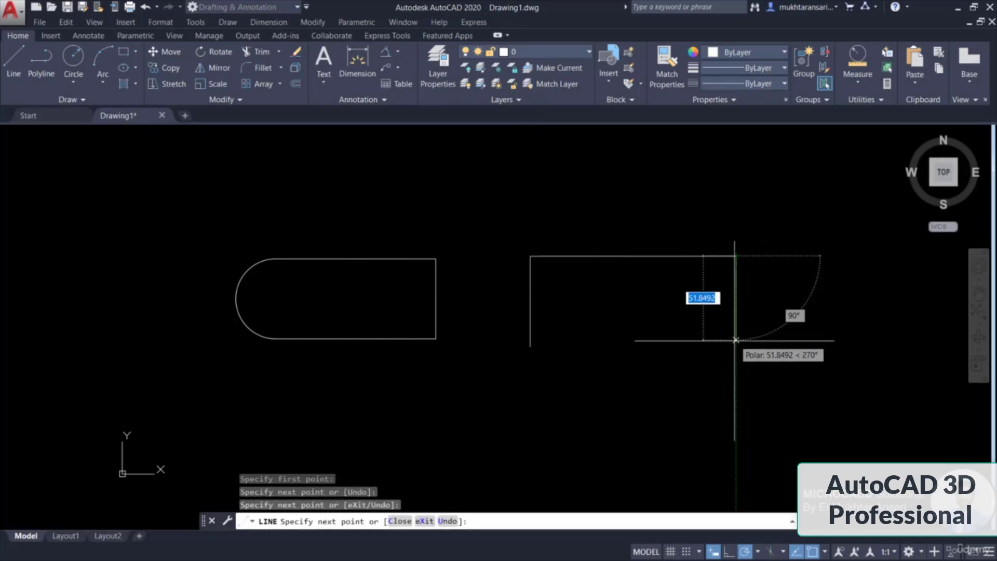
left_click(734, 385)
left_click(530, 347)
key("Escape")
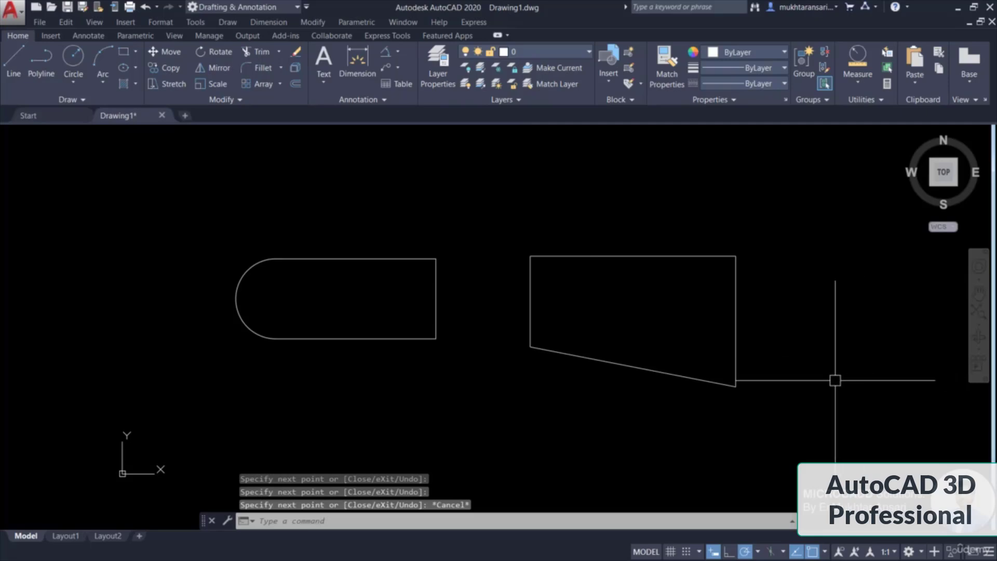
- Compare how the rounded polyline and the top and right edges of the four-sided outline are selected, clearing each selection
left_click(367, 338)
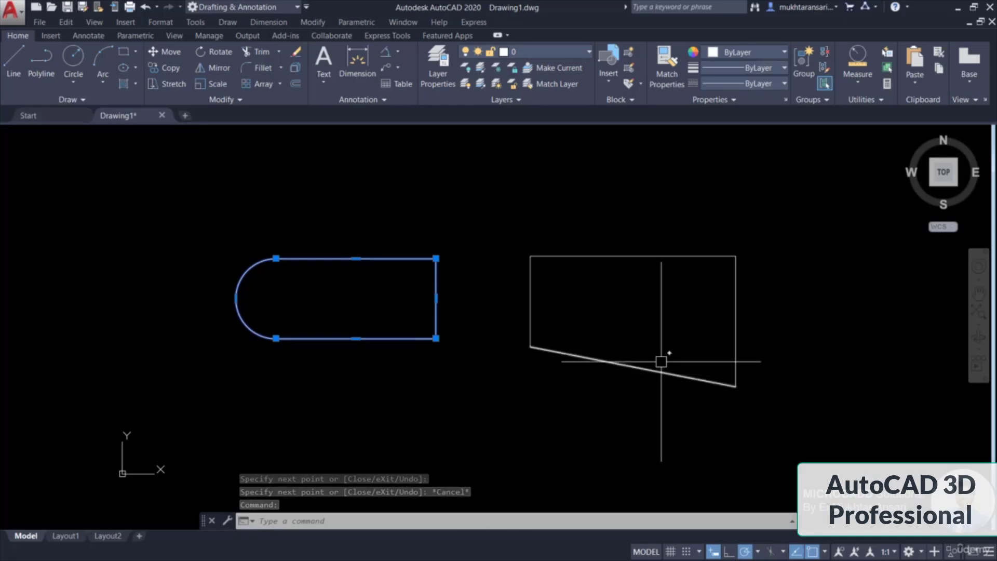
key("Escape")
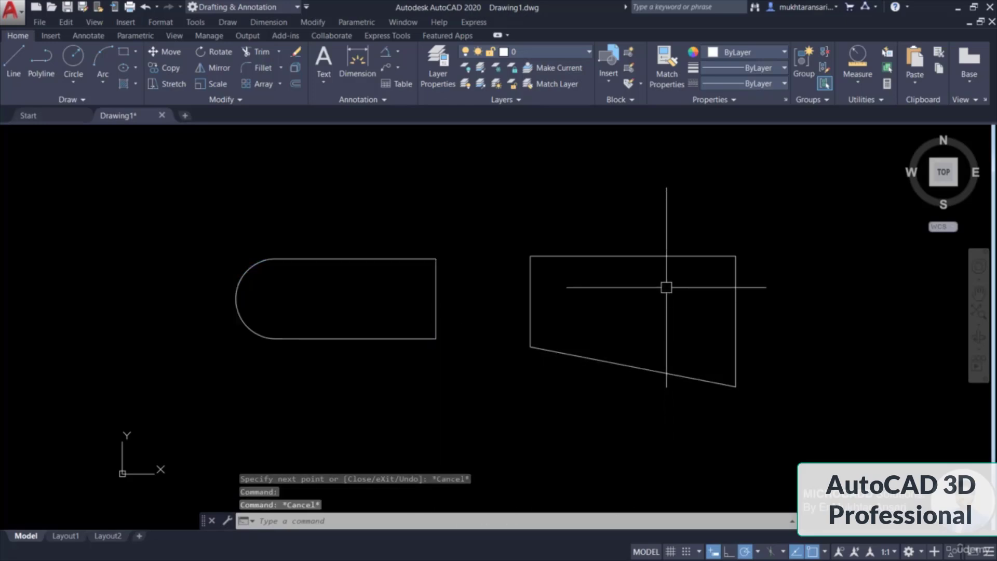
left_click(680, 255)
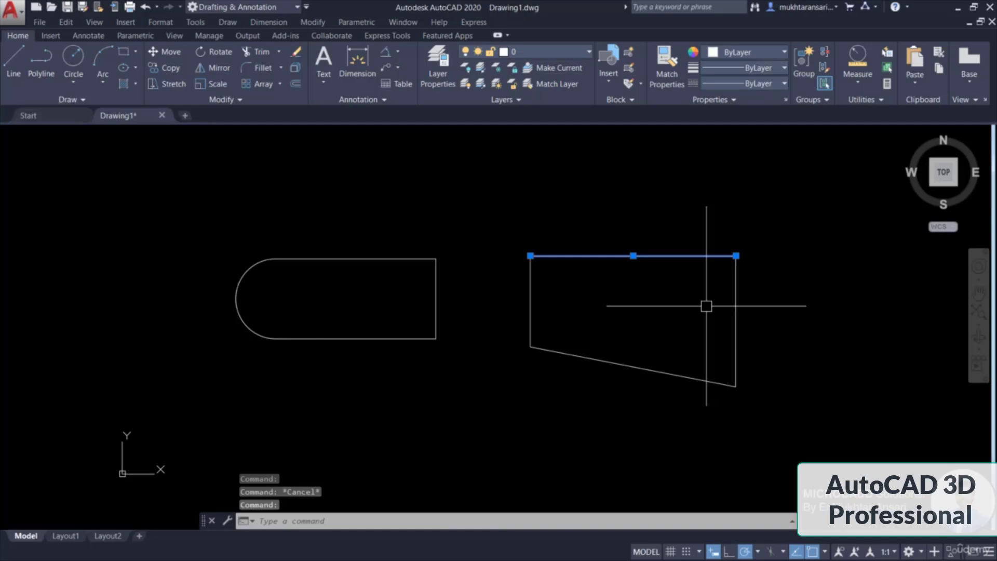
key("Escape")
left_click(734, 283)
key("Escape")
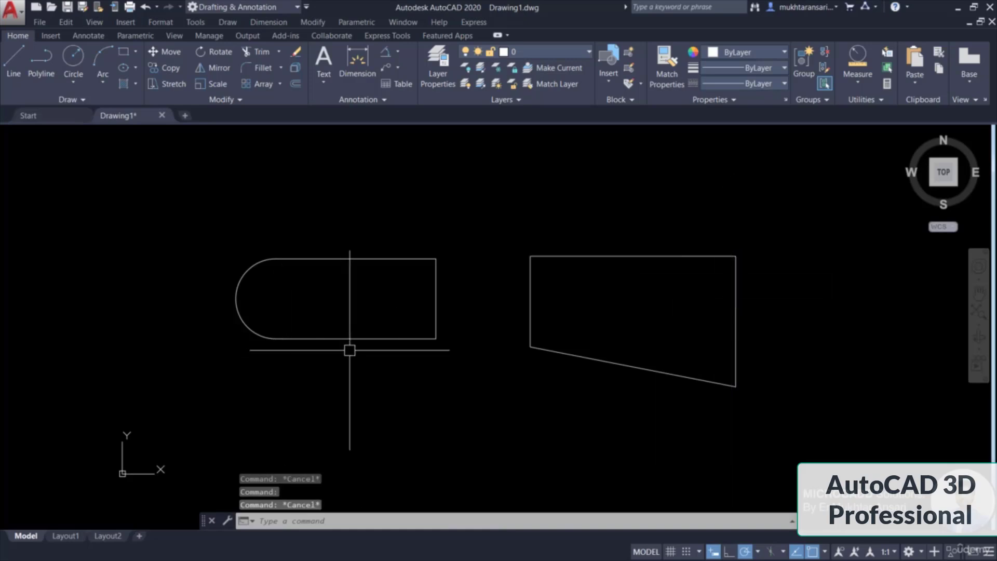
- Select the rounded polyline to examine how its lines and arc highlight together, and clear the selection
left_click(373, 340)
scroll(364, 352, "up", 2)
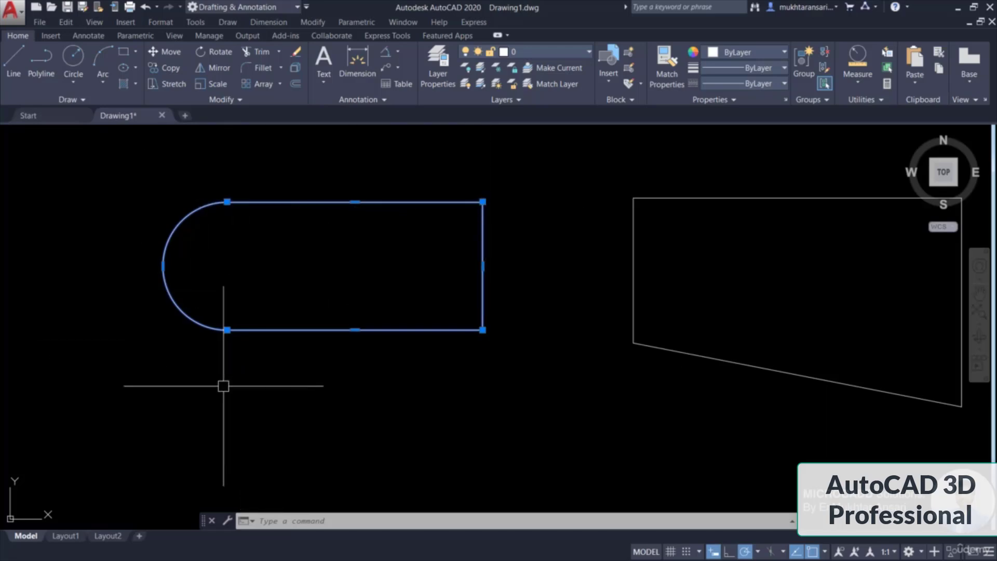
scroll(374, 364, "down", 2)
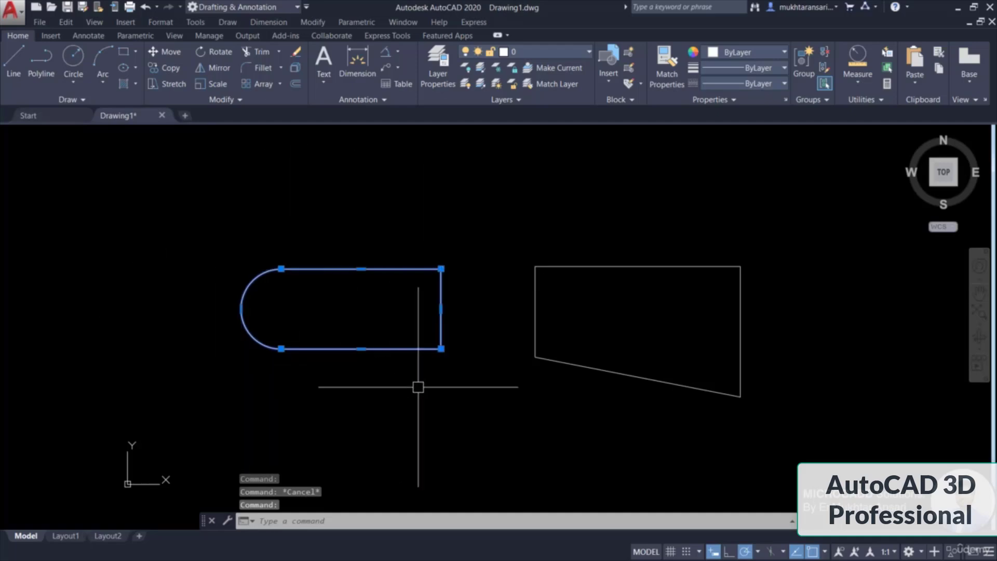
middle_click_drag(416, 387, 339, 381)
key("Escape")
- Check how the top, right, sloping lower and left edges of the four-sided outline are selected one by one, clearing each selection
left_click(582, 260)
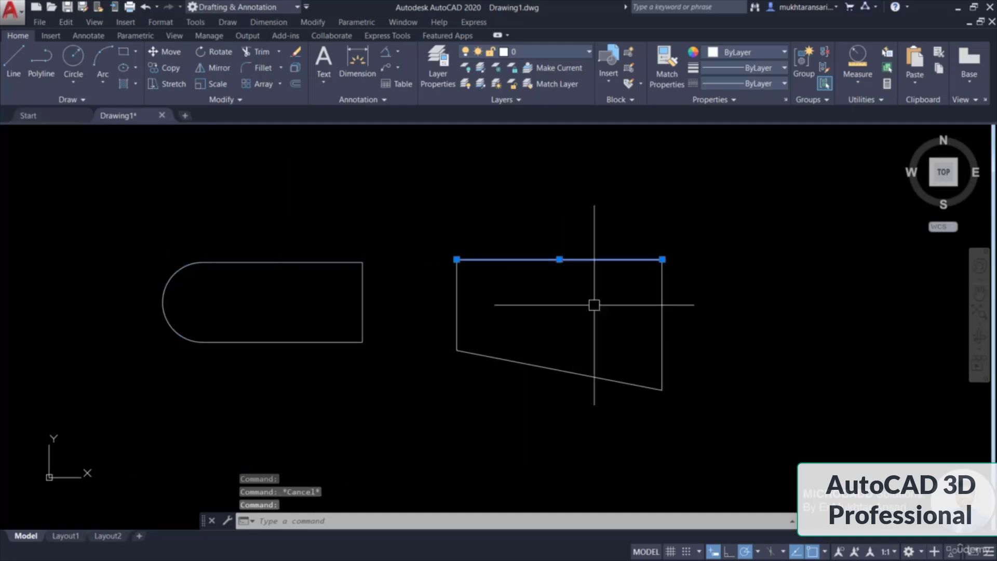
key("Escape")
left_click(665, 292)
key("Escape")
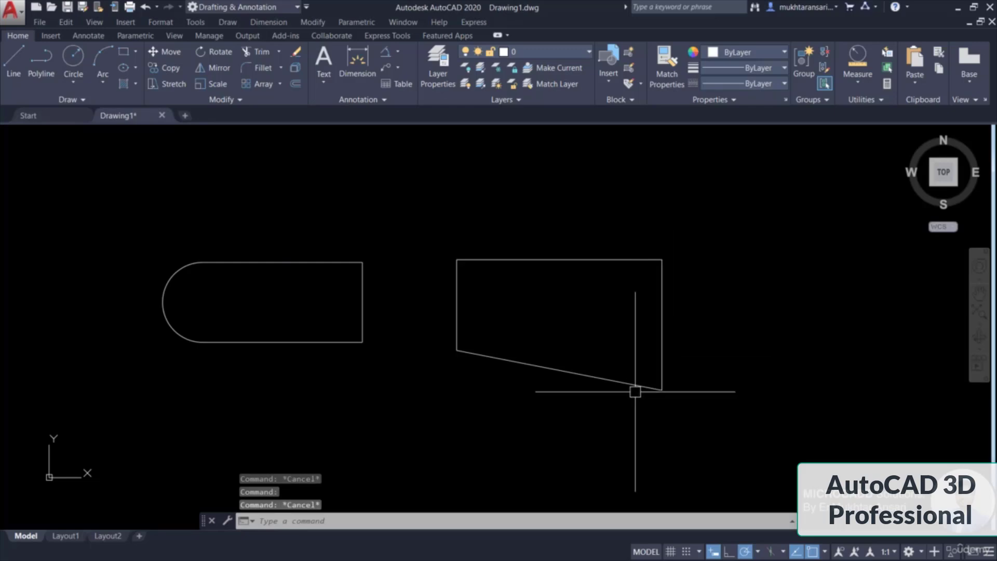
left_click(636, 389)
key("Escape")
left_click(456, 306)
key("Escape")
- Shift the whole rounded polyline slightly to the right as a single object
middle_click_drag(398, 347, 449, 373)
left_click(383, 288)
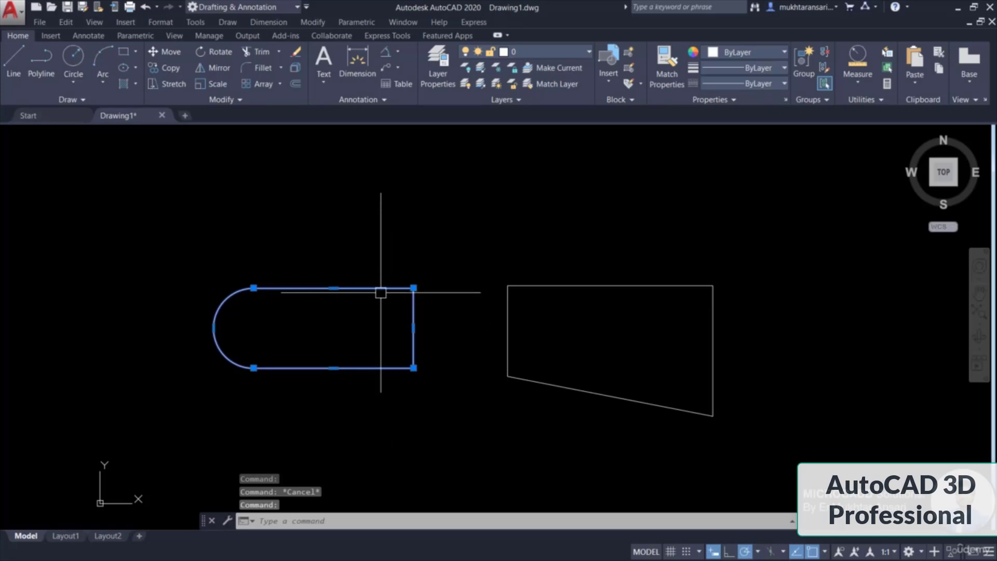
mouse_move(382, 290)
left_mouse_down()
mouse_move(415, 202)
mouse_move(367, 247)
mouse_move(318, 349)
mouse_move(378, 257)
mouse_move(396, 345)
mouse_move(410, 239)
mouse_move(384, 318)
mouse_move(374, 277)
left_mouse_up()
left_click(368, 256)
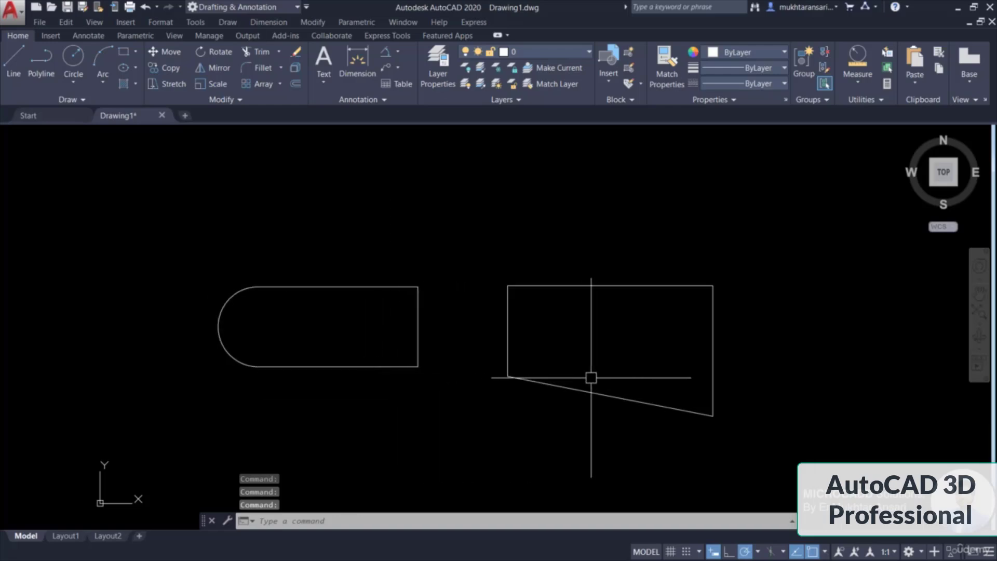
- Pull the top, right and sloping lower edges of the four-sided outline away from the shape as separate lines
left_click(654, 283)
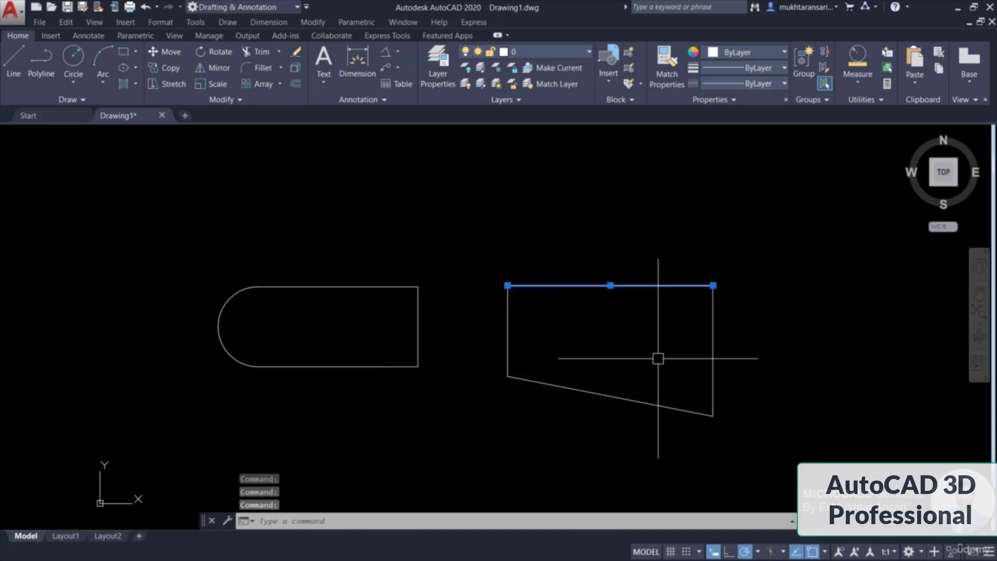
left_click_drag(649, 287, 653, 270)
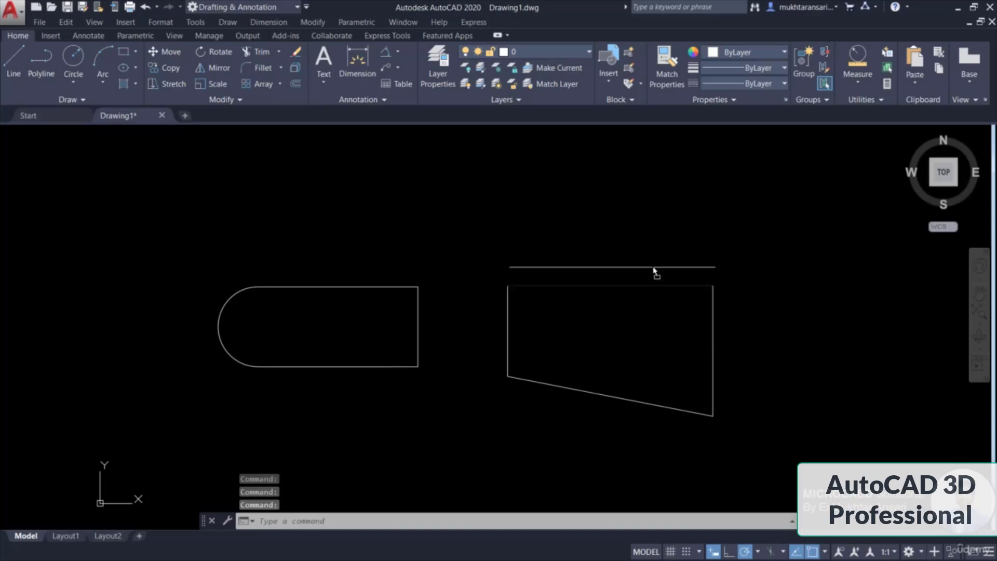
left_click_drag(664, 234, 664, 224)
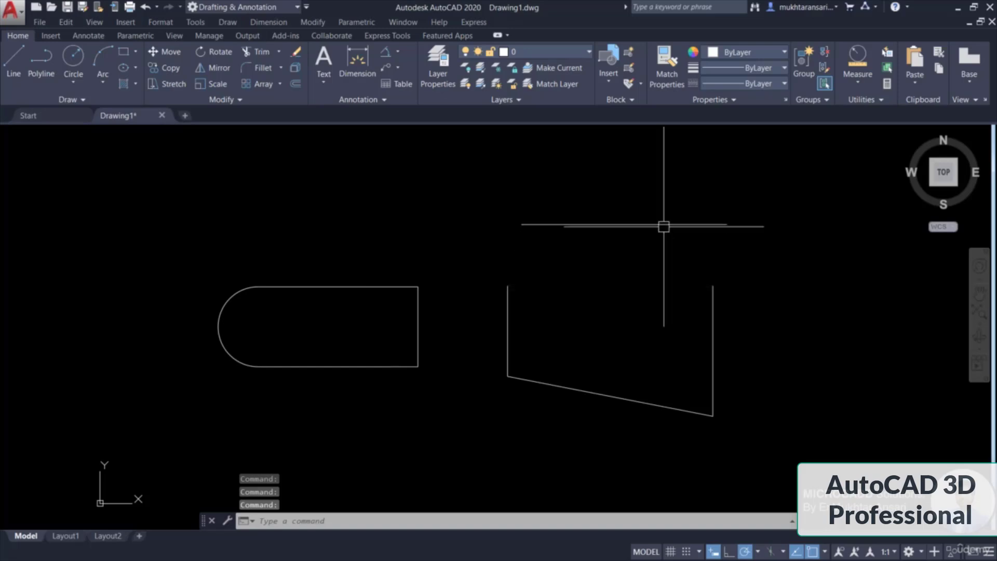
left_click(708, 305)
left_click_drag(708, 313, 719, 316)
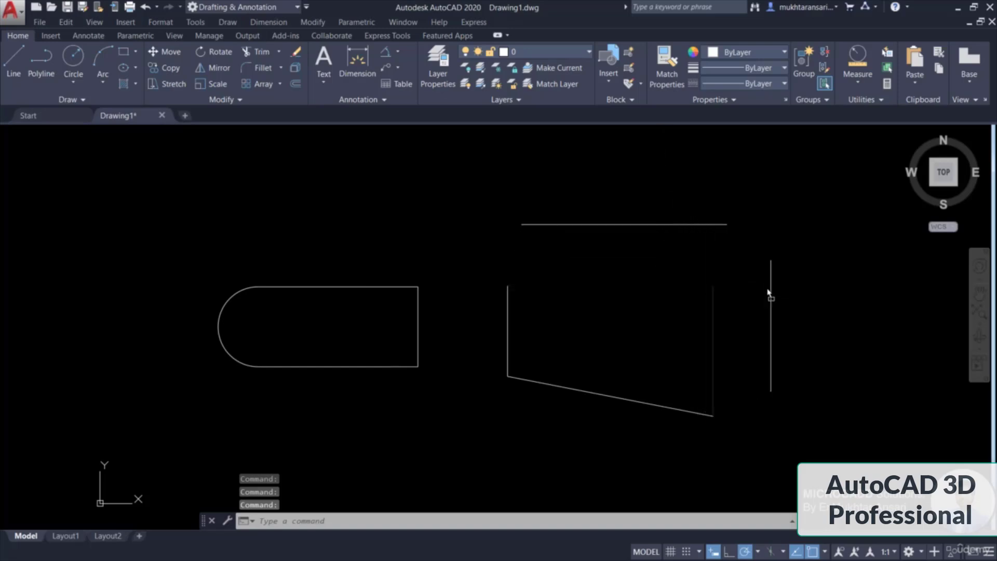
left_click(566, 386)
left_click_drag(561, 386, 540, 450)
- Undo the three edge moves of the four-sided outline
key("ctrl+z")
key("ctrl+z")
key("ctrl+z")
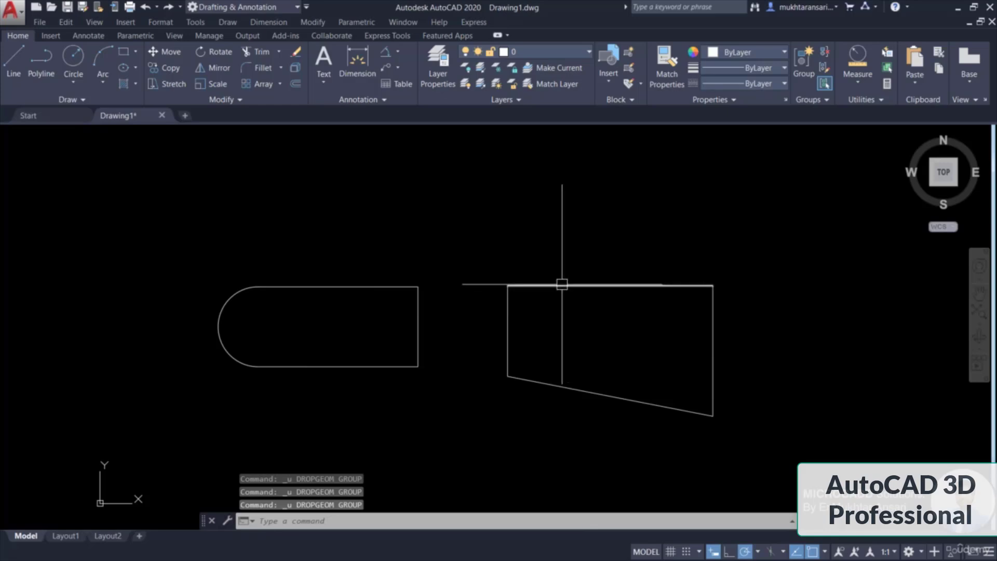
- Select the rounded polyline and the four-sided outline's top line to compare their grips
left_click(393, 289)
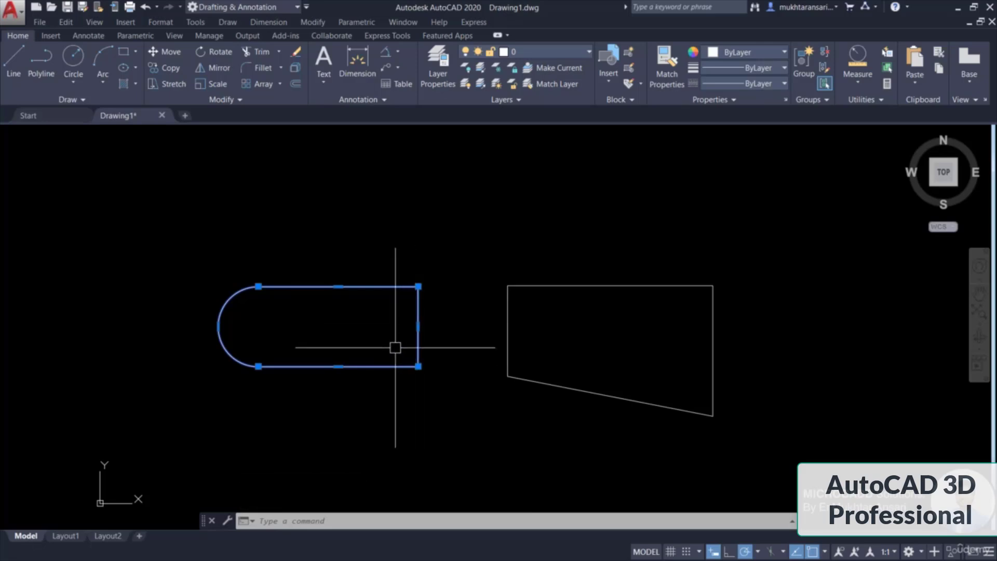
scroll(366, 321, "up", 2)
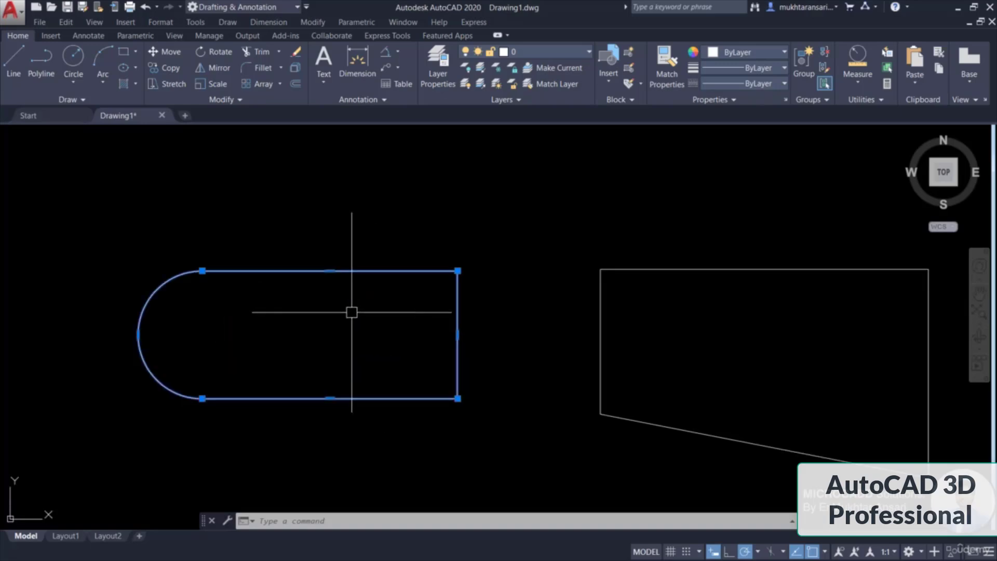
left_click(645, 269)
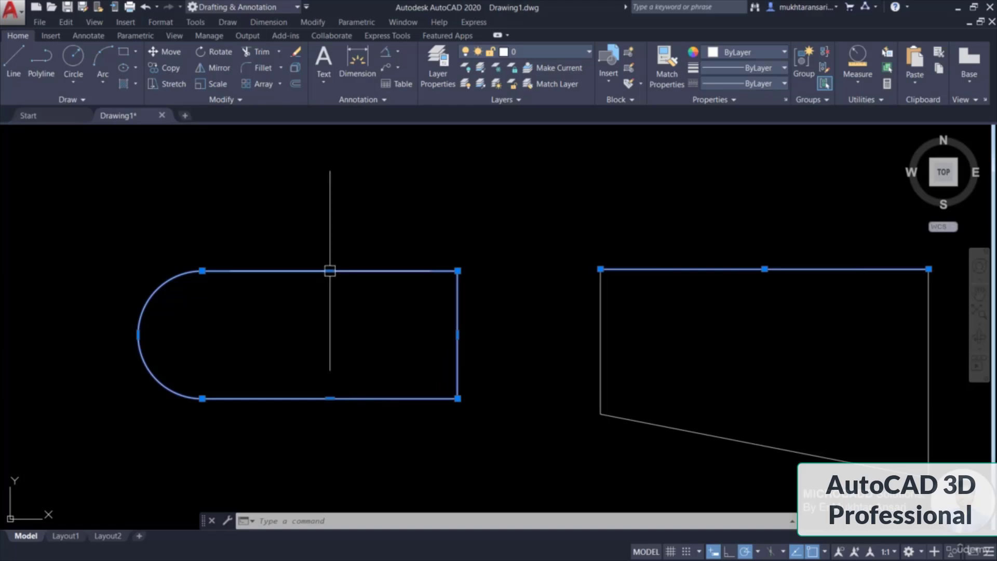
- Add a vertex above the rounded polyline's top segment and convert the sloping segment to its right into an outward-bulging arc
mouse_move(330, 271)
left_click(374, 303)
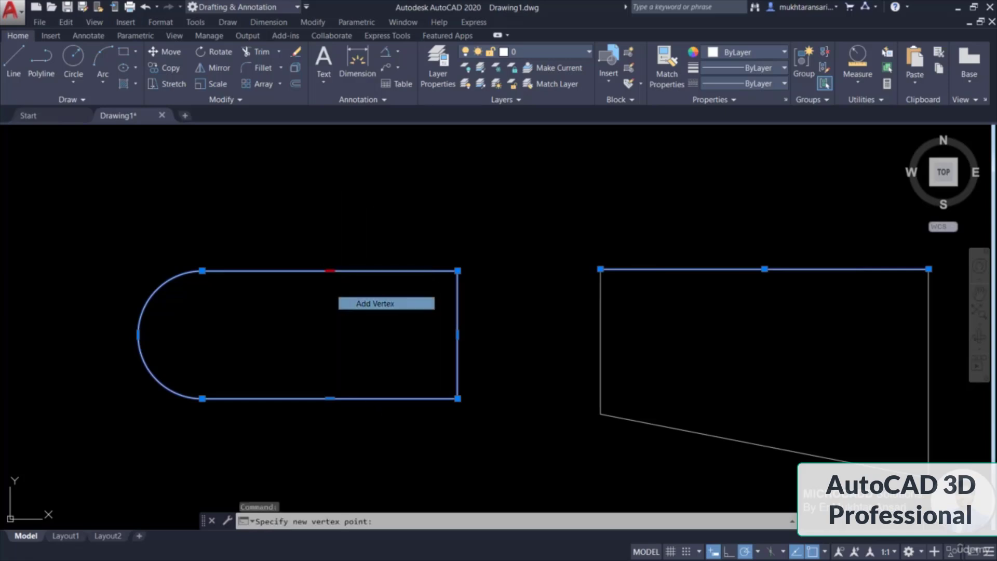
left_click(348, 178)
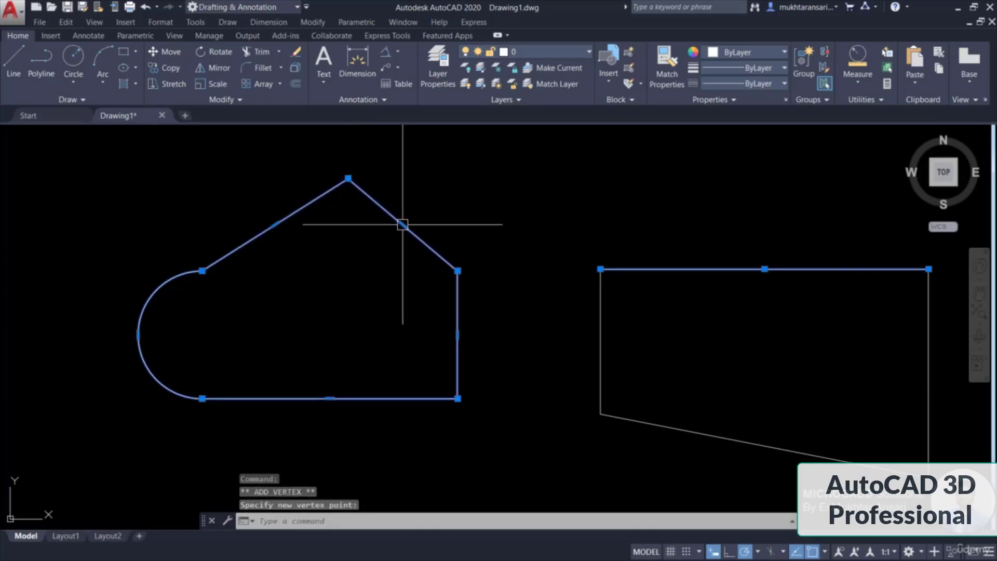
mouse_move(403, 224)
left_click(438, 266)
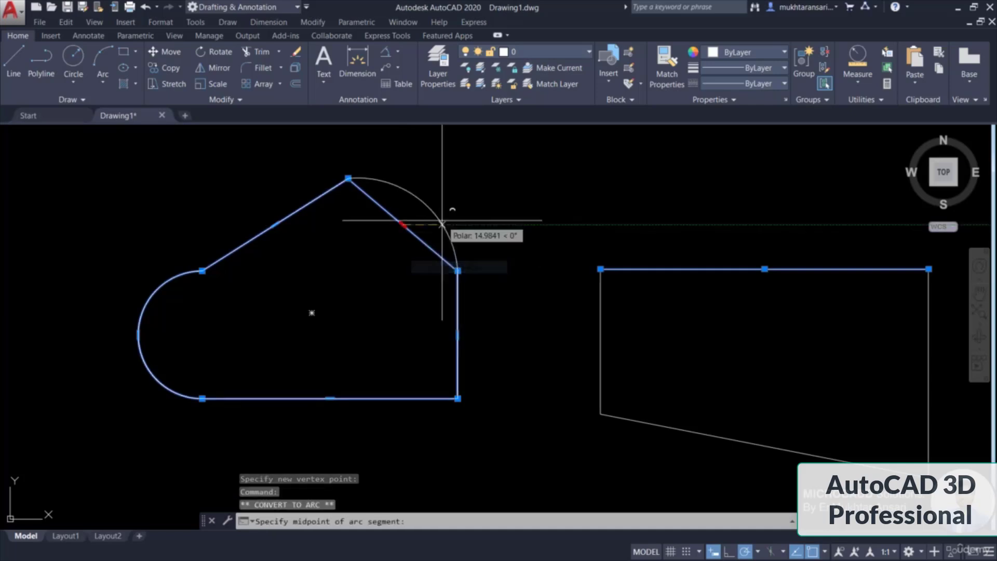
left_click(445, 177)
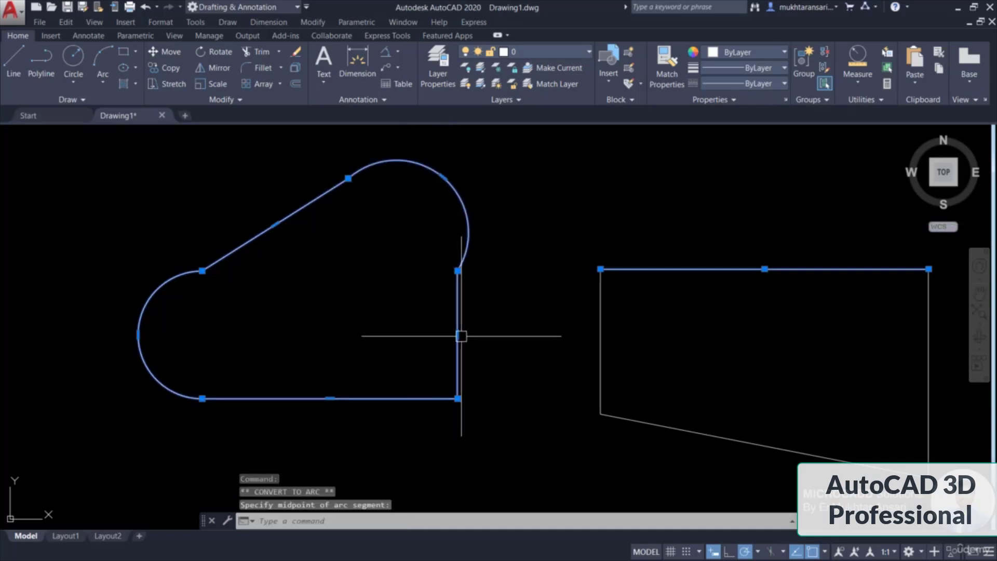
- Add a vertex to the polyline's right vertical segment, placed inside the shape to form an inward notch
mouse_move(457, 335)
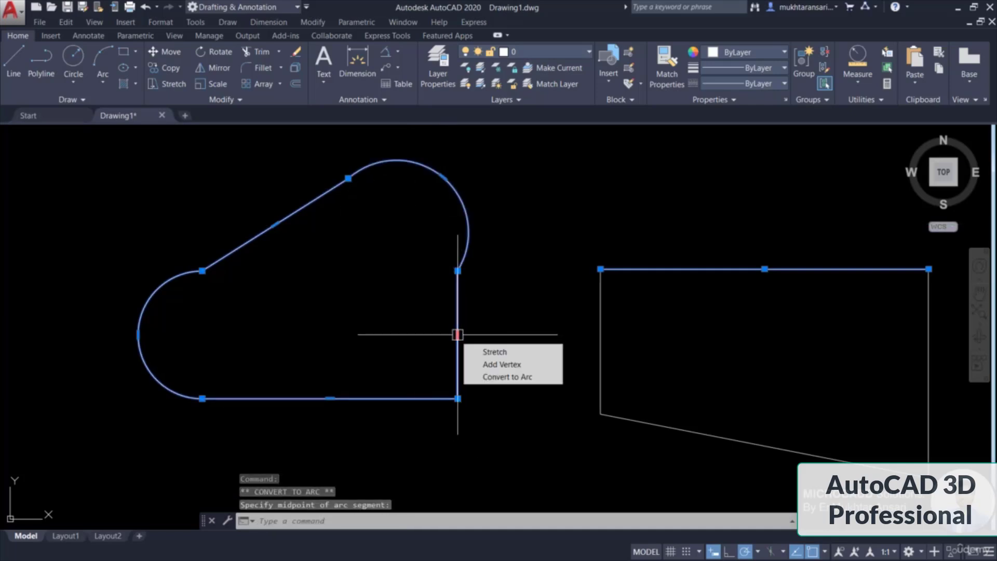
left_click(493, 364)
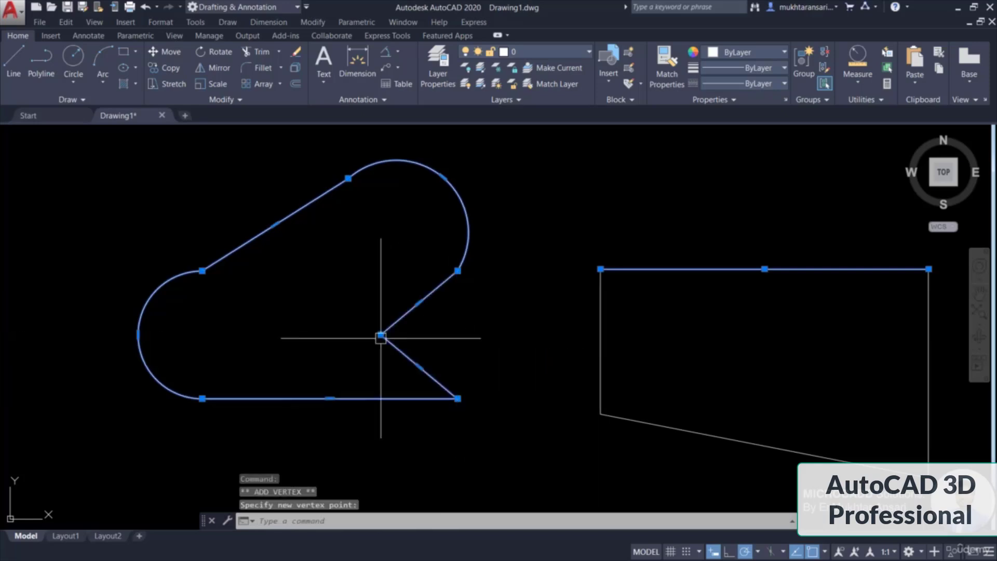
left_click(381, 336)
- Undo the inward notch, the arc conversion and the added top vertex of the polyline
key("ctrl+z")
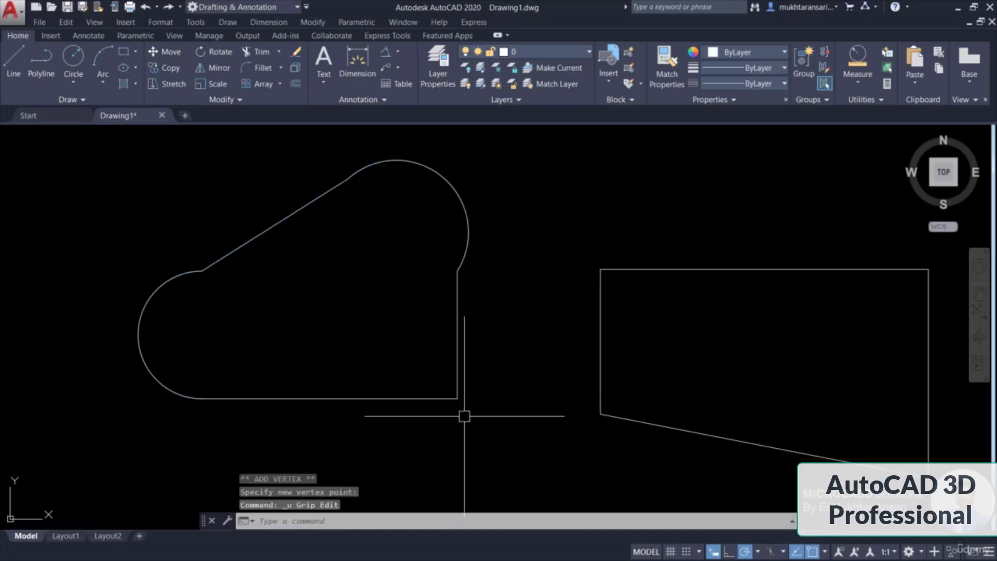
key("ctrl+z")
key("ctrl+z")
scroll(545, 361, "down", 2)
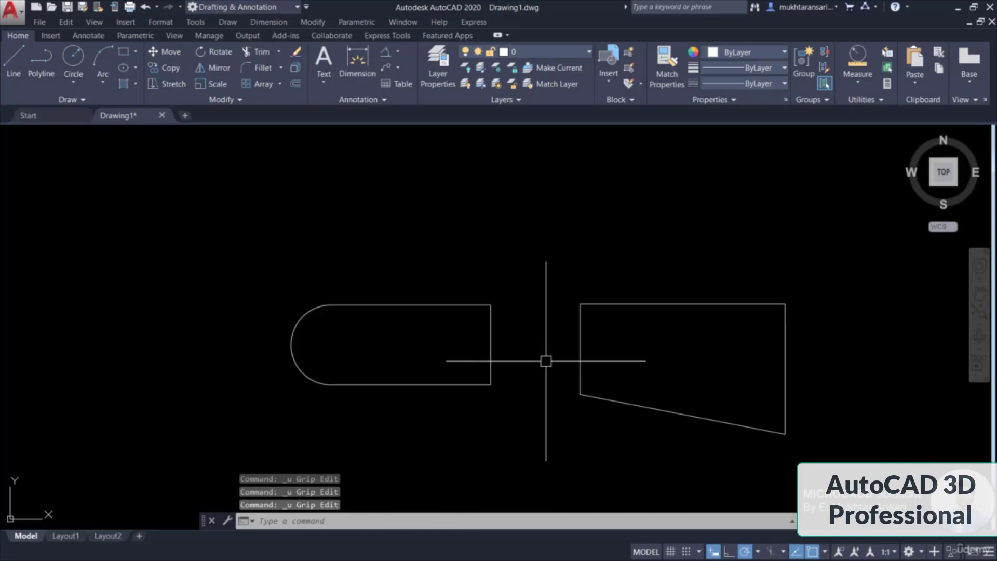
- Start a polyline in the empty area right of the four-sided outline, with starting and ending half-widths of 10
middle_click_drag(545, 360, 314, 343)
middle_click_drag(753, 355, 469, 311)
middle_click_drag(562, 291, 540, 328)
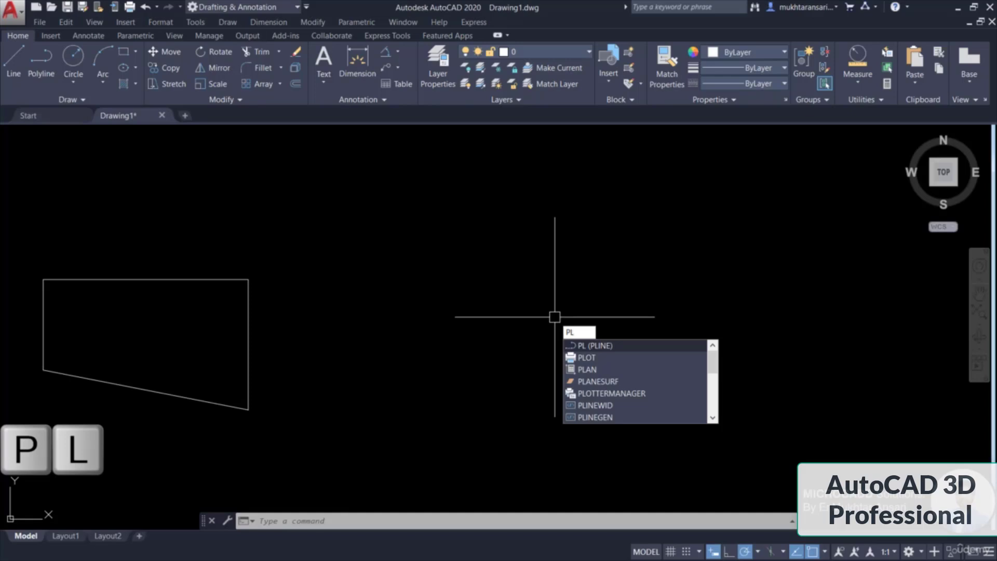
key("Return")
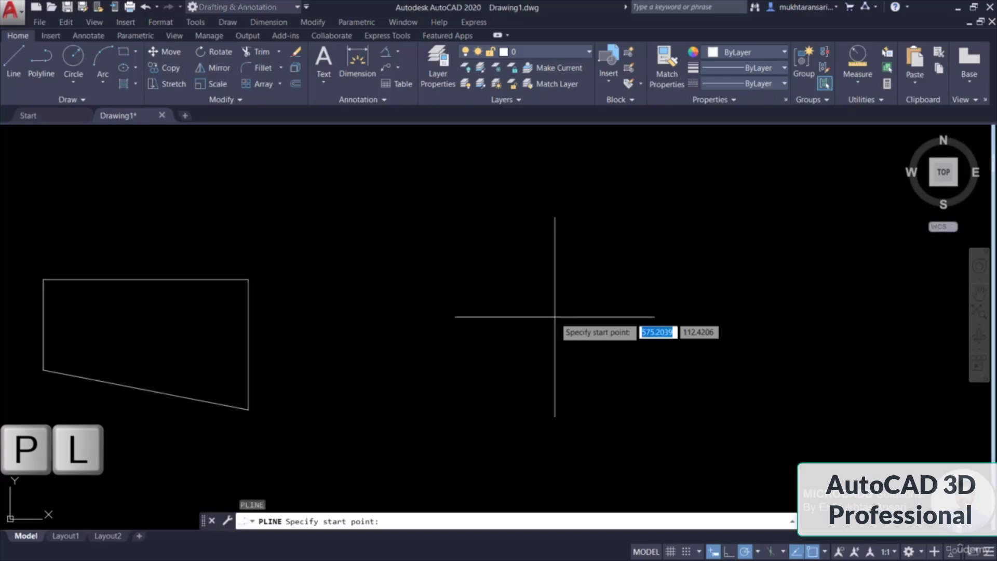
left_click(468, 371)
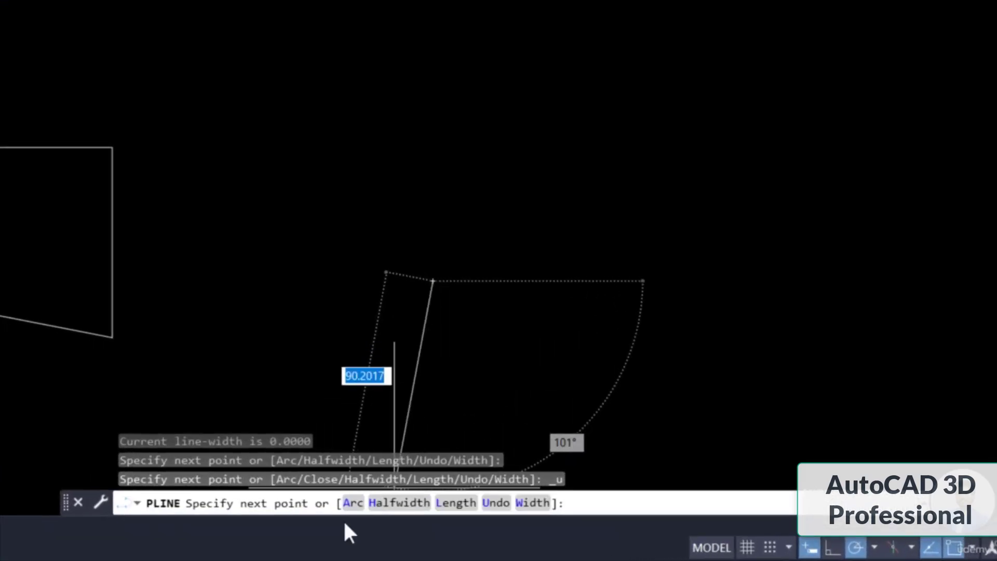
left_click(402, 506)
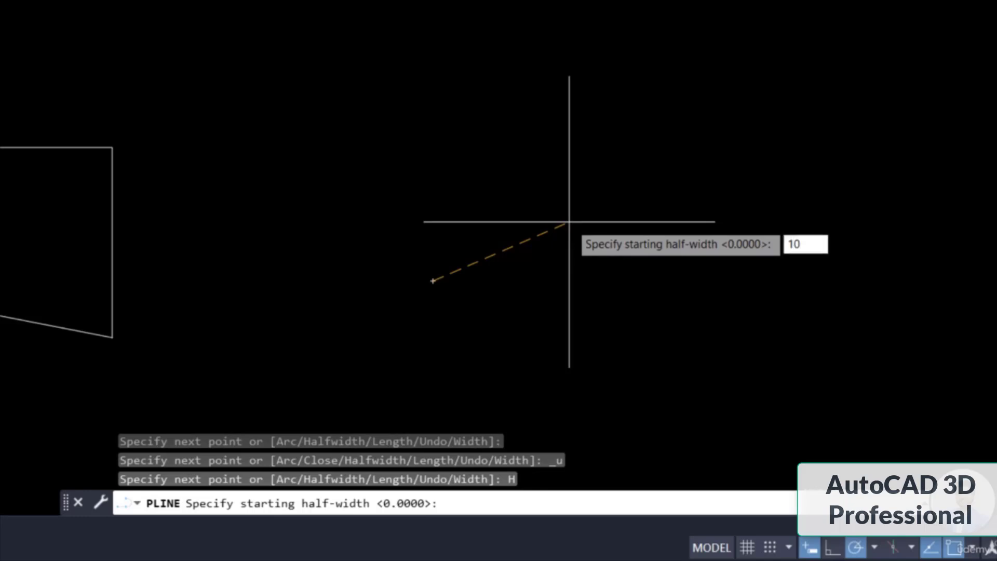
key("Return")
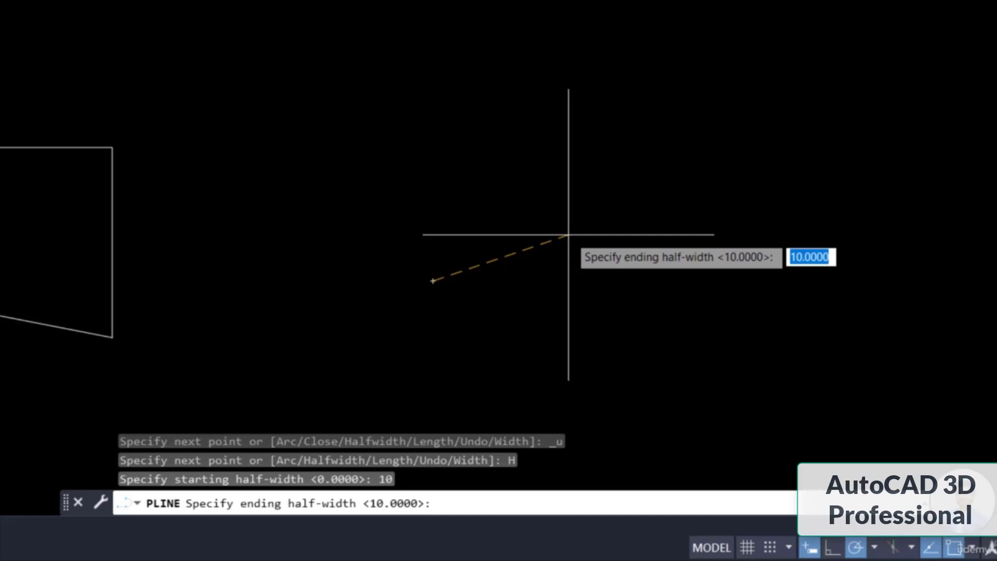
key("Return")
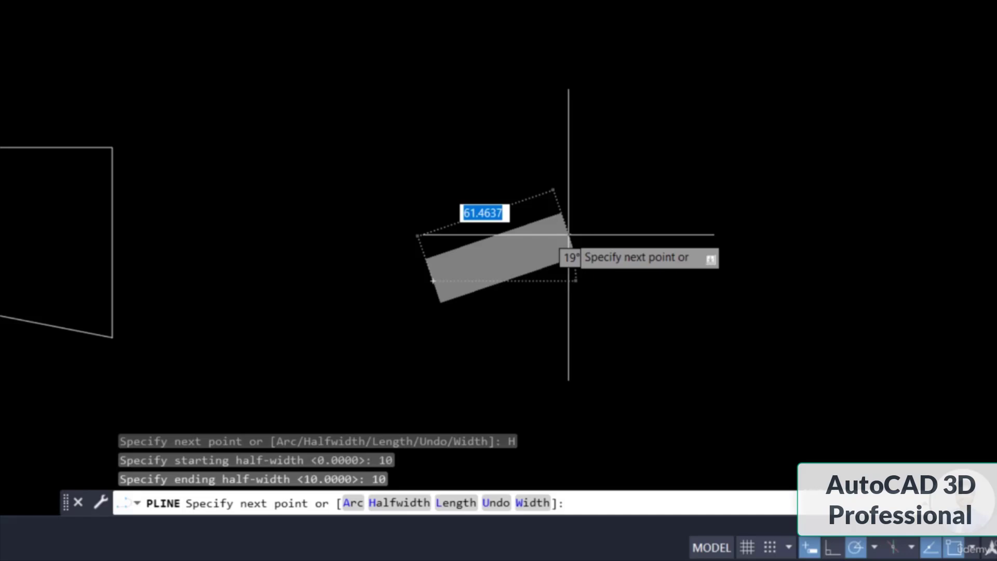
- Draw the polyline's first thick segment horizontally to the right, 200 units long
scroll(568, 235, "down", 4)
middle_click_drag(618, 271, 504, 292)
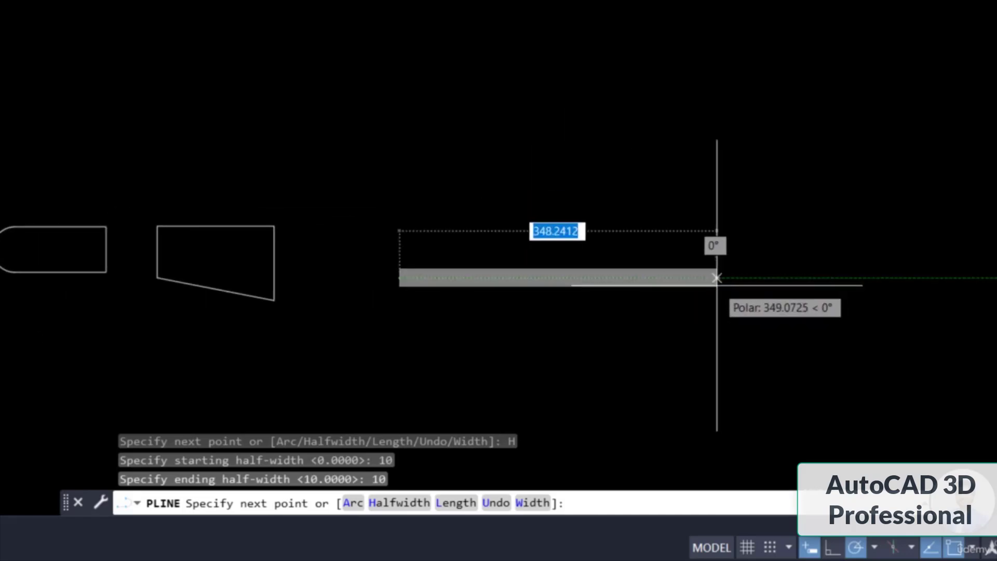
scroll(717, 278, "up", 4)
scroll(725, 267, "down", 4)
scroll(725, 271, "up", 2)
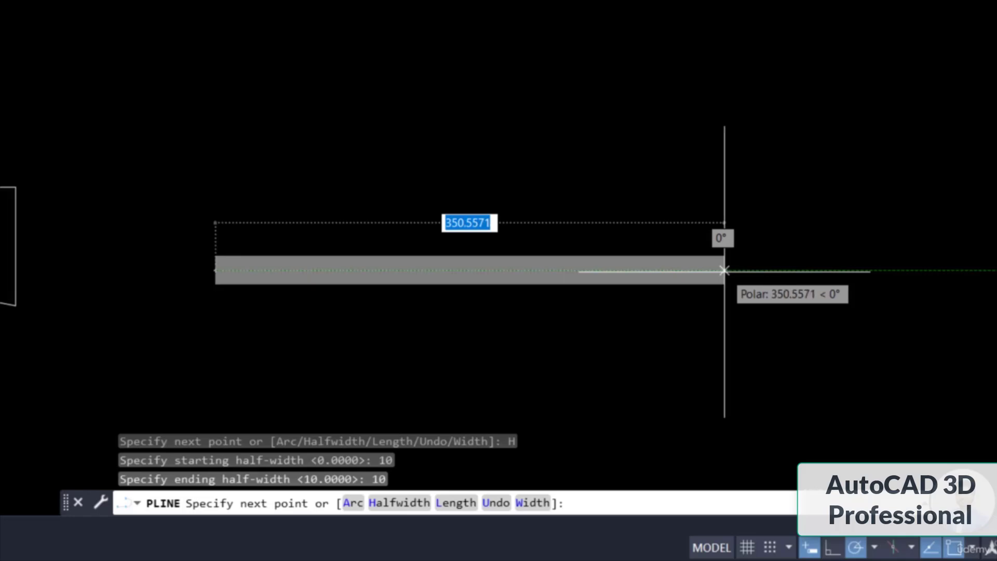
type("200")
key("Return")
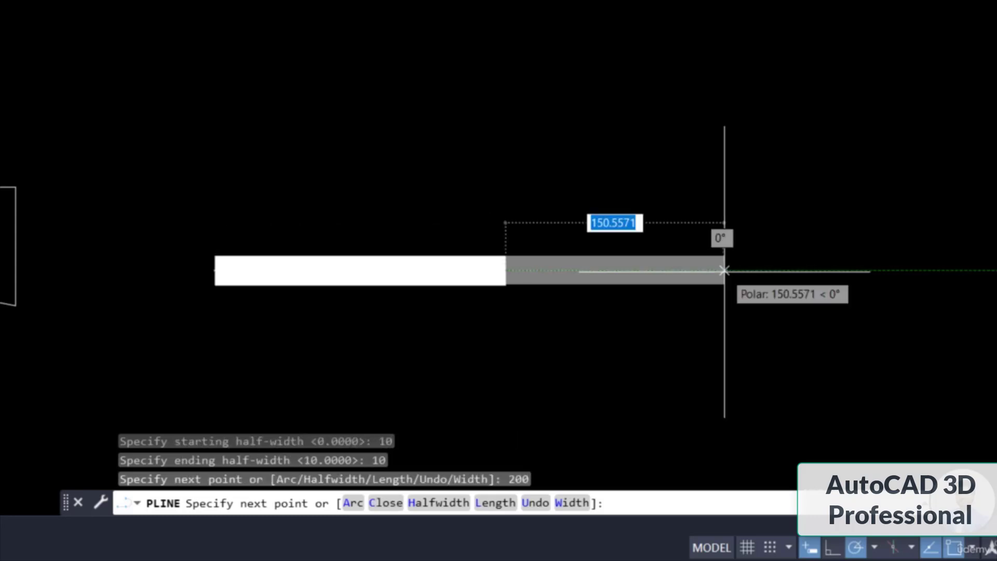
- Add six angled thick segments running counter-clockwise back to the polyline's start point, and end the polyline
left_click(551, 27)
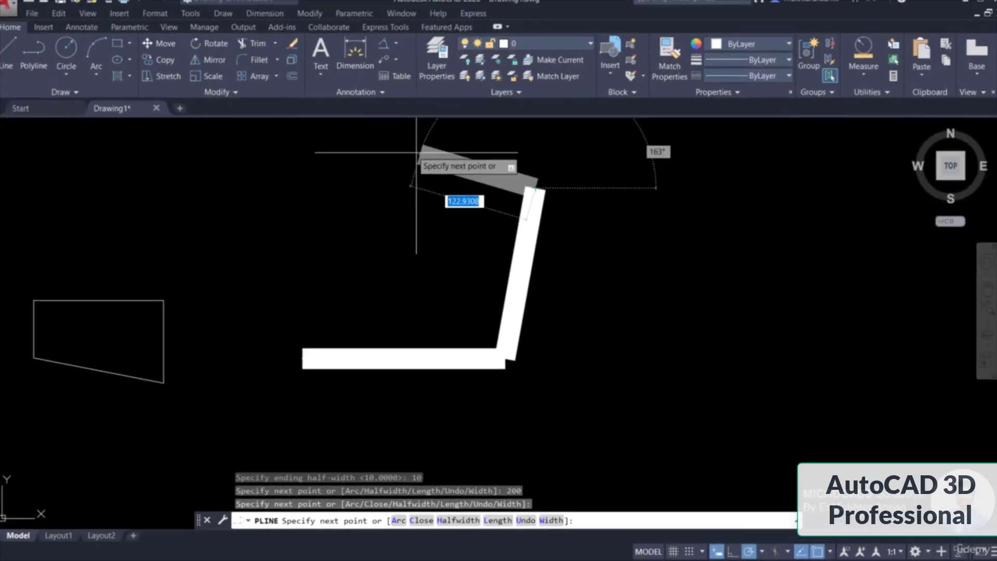
left_click(377, 26)
left_click(277, 156)
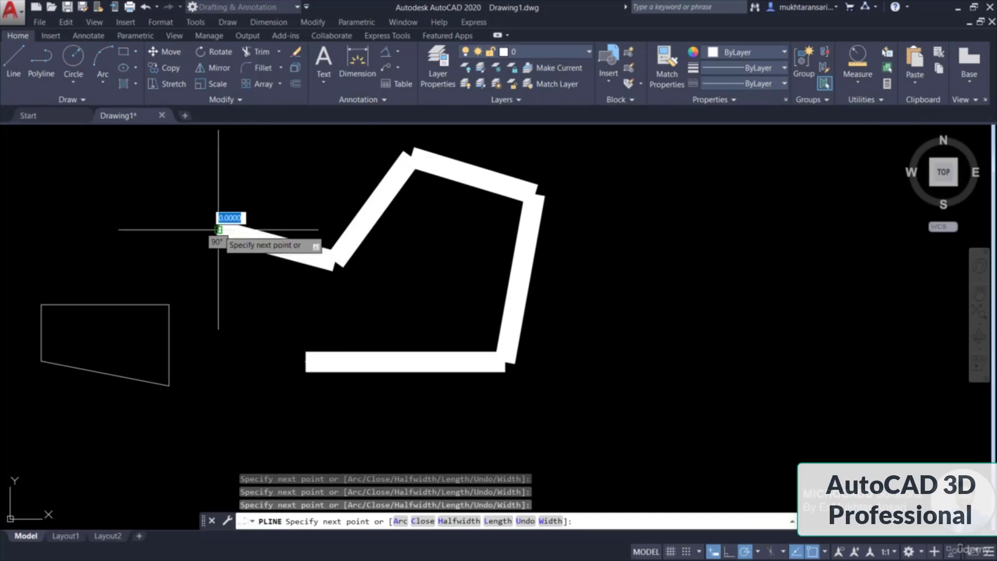
left_click(223, 232)
left_click(200, 302)
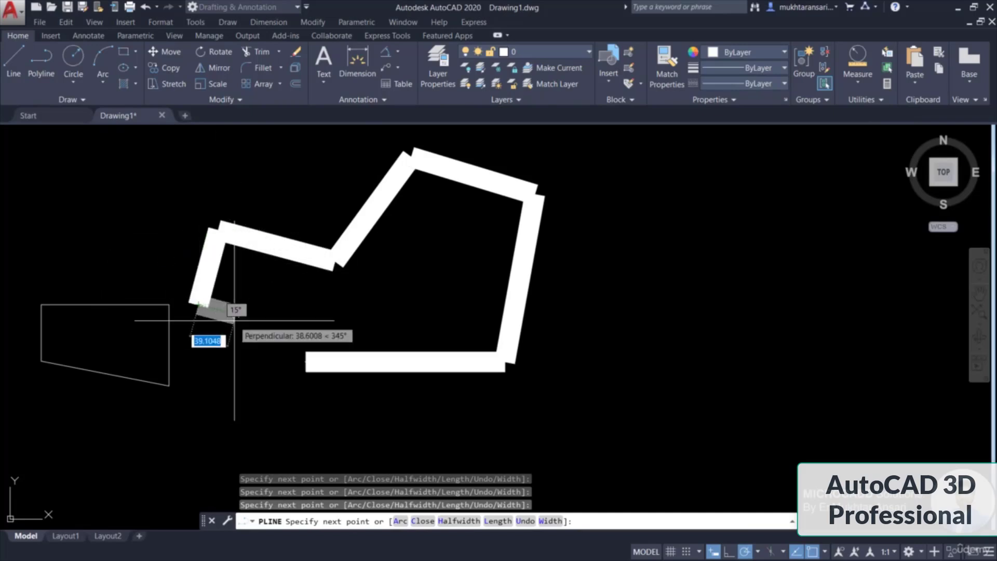
left_click(305, 364)
key("Escape")
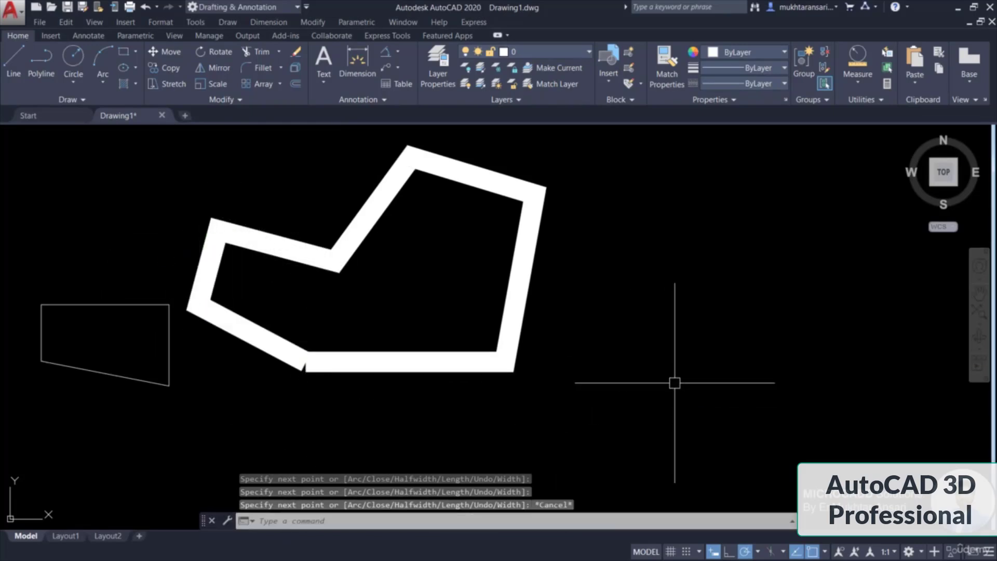
- Start a polyline in the empty area right of the thick closed outline, with starting and ending half-widths of 0
middle_click_drag(675, 382, 504, 373)
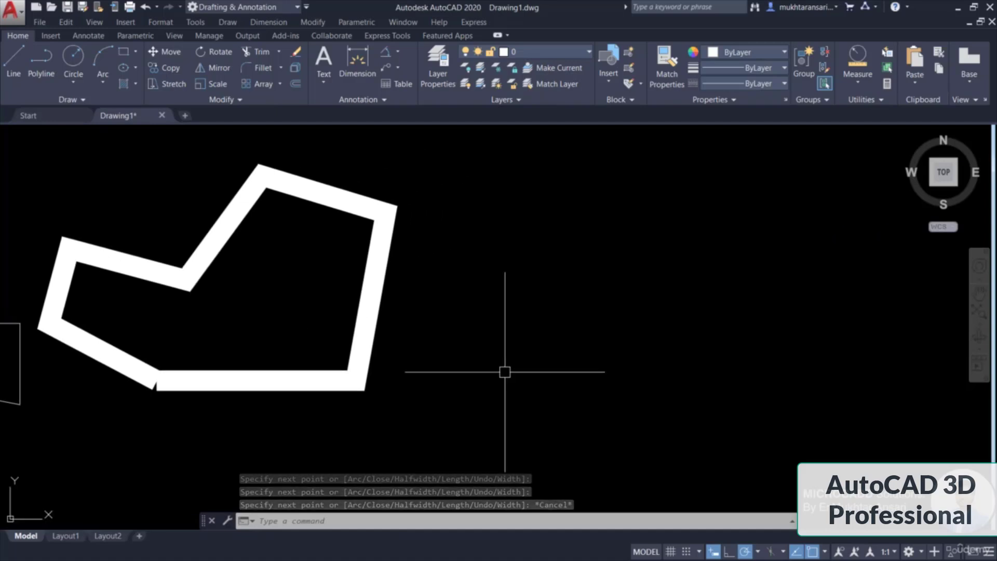
type("PL")
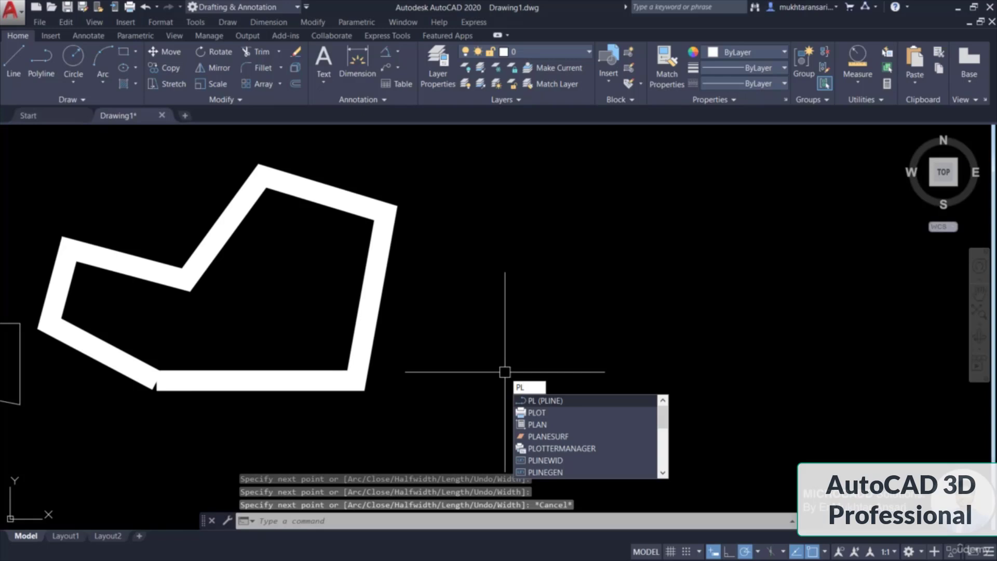
key("Return")
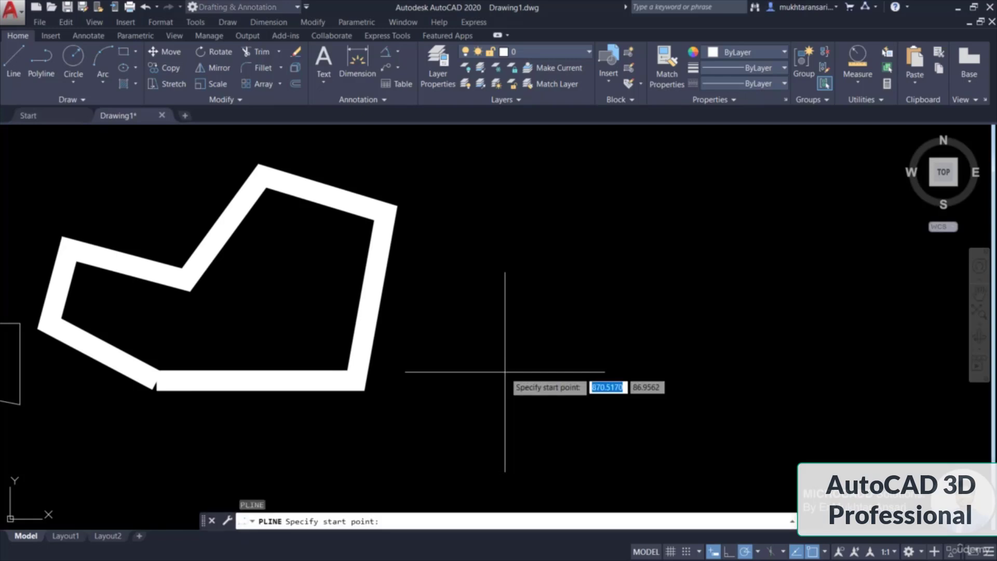
left_click(554, 370)
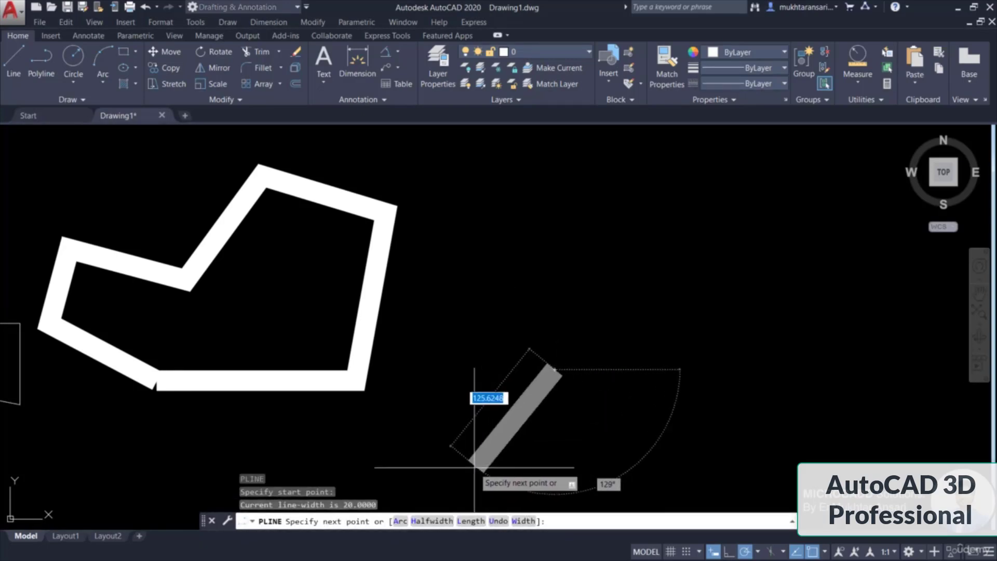
left_click(445, 521)
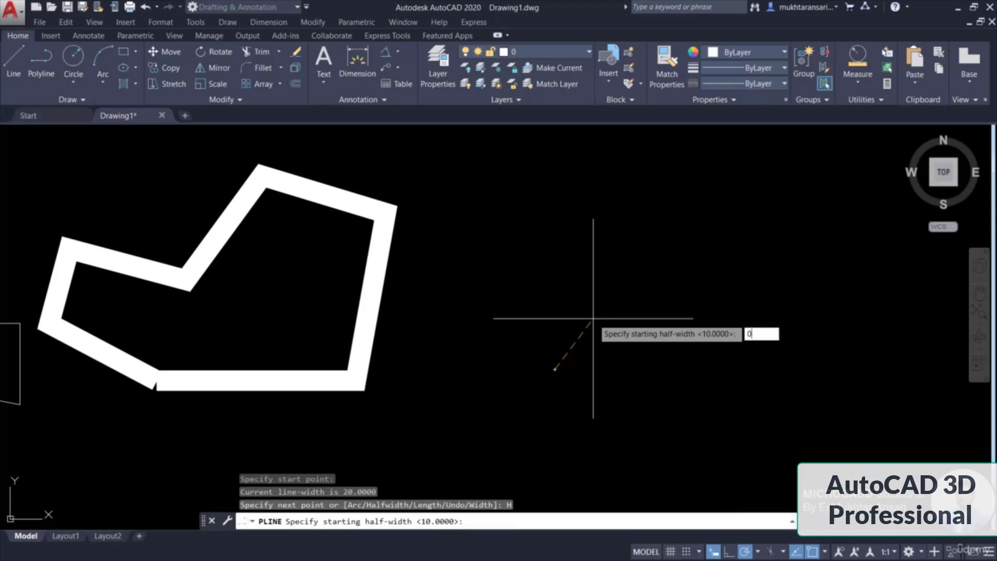
type("0")
key("Return")
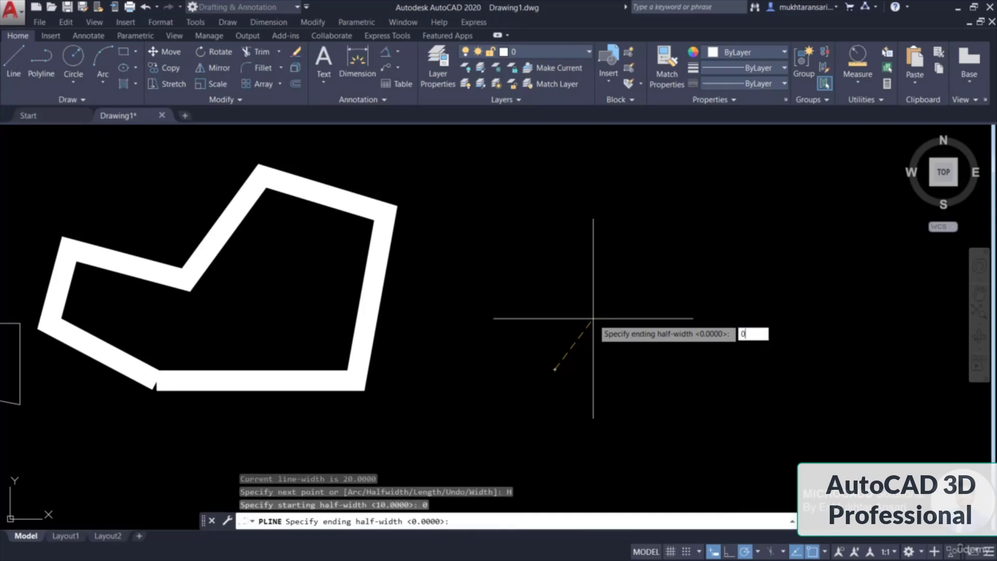
type("0")
key("Return")
- Draw four thin segments that zigzag across each other from the start point, and end the polyline
left_click(642, 228)
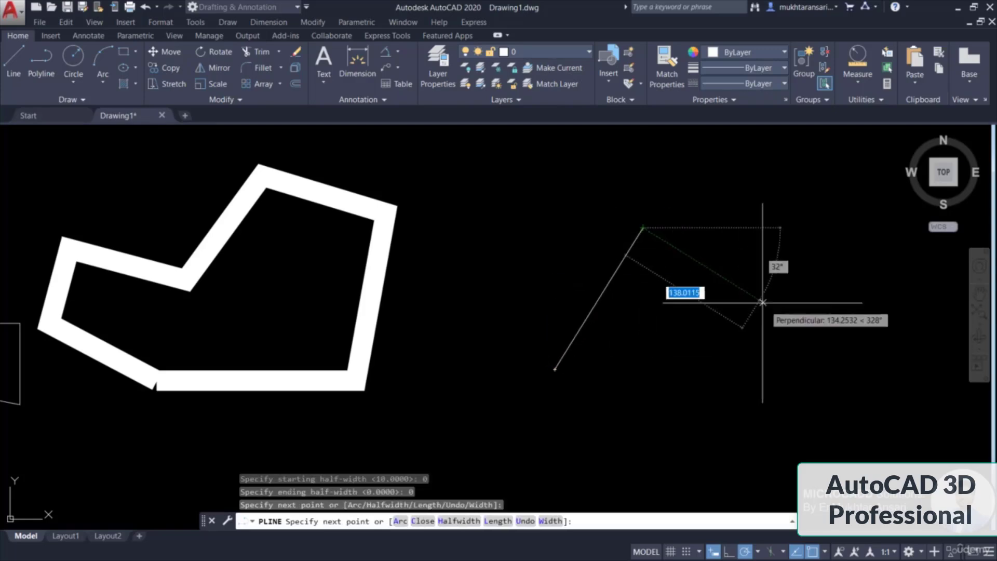
left_click(777, 324)
left_click(503, 296)
left_click(738, 243)
key("Escape")
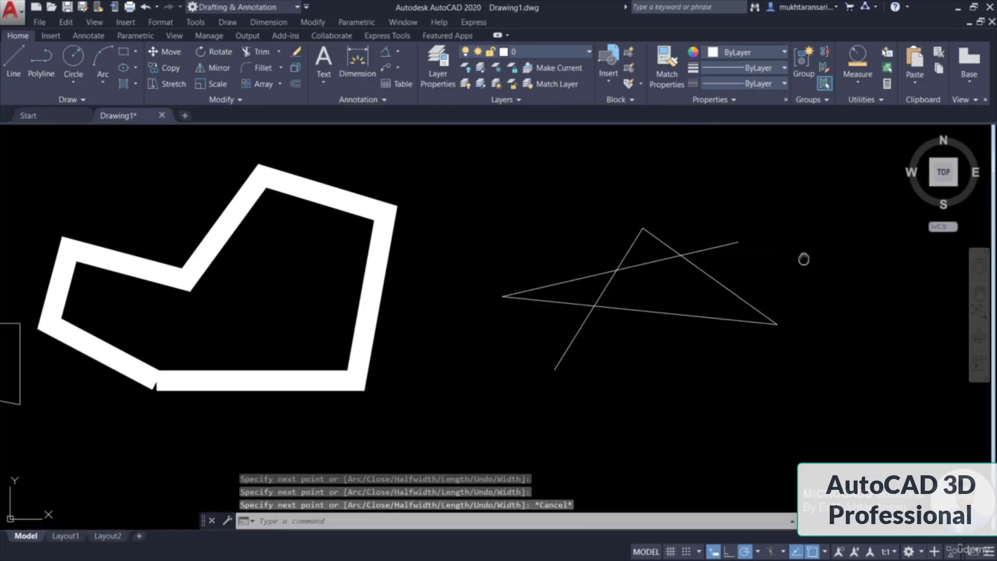
- Start a polyline in the empty area right of the thin zigzag, with starting and ending widths of 20
middle_click_drag(805, 260, 412, 280)
type("p")
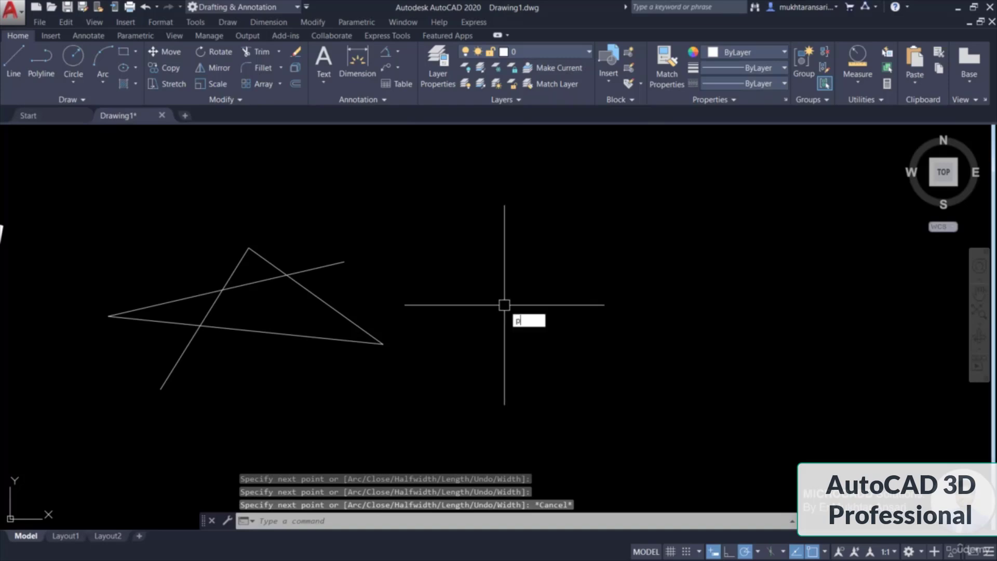
type("l")
key("Return")
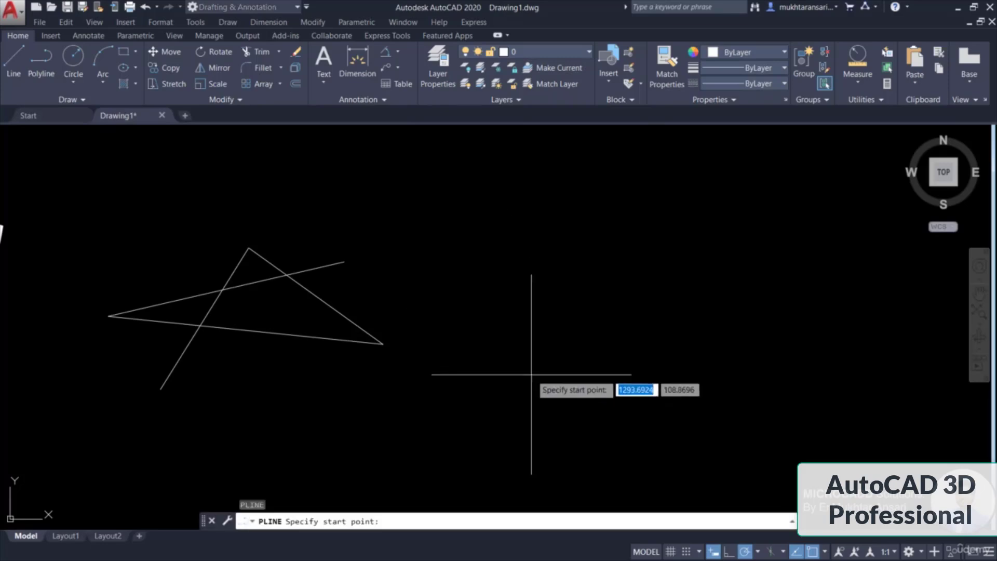
left_click(556, 420)
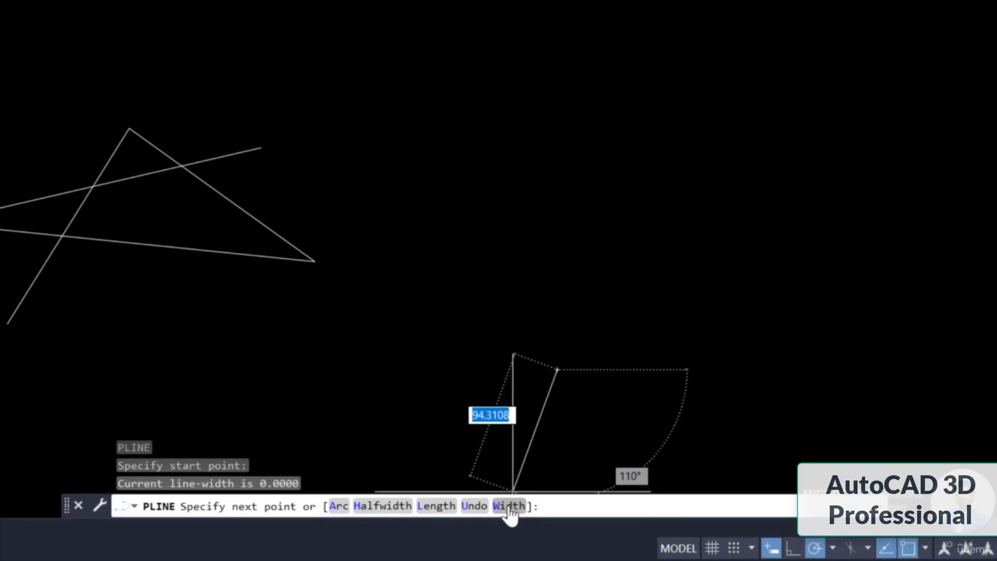
left_click(508, 506)
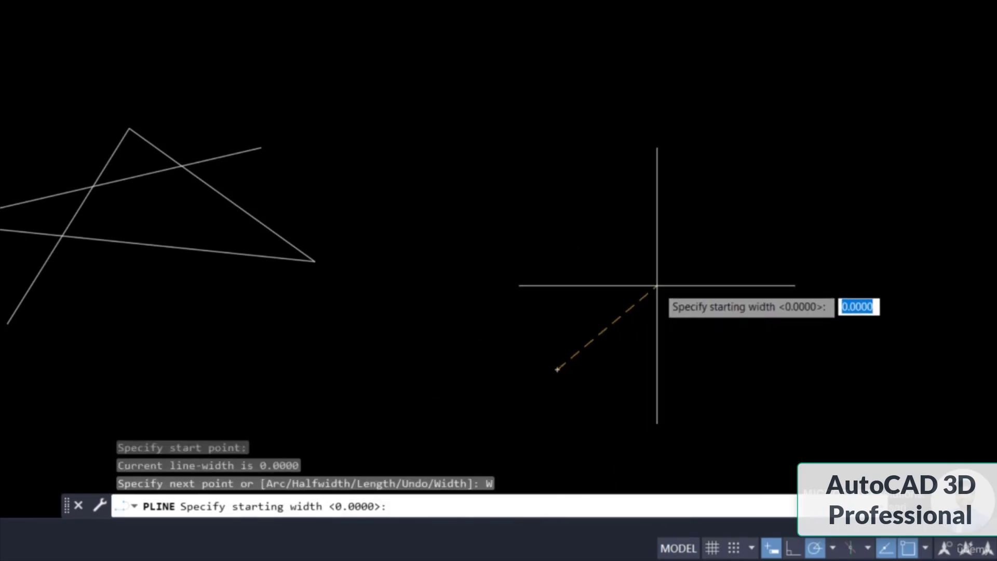
key("Return")
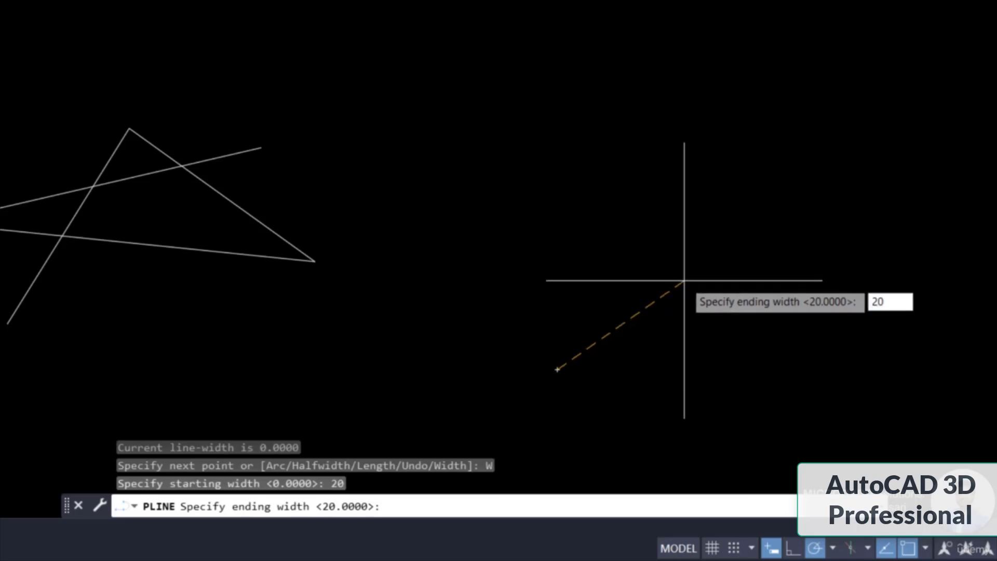
type("20")
key("Return")
- Draw six thick angled segments around an open shape, with the last one crossing the first, and end the polyline
scroll(683, 282, "down", 2)
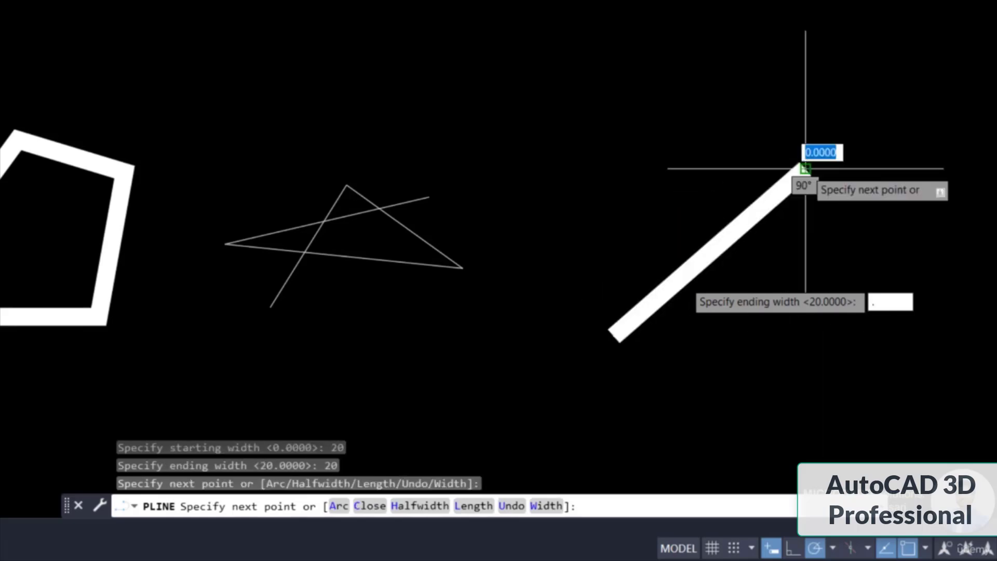
left_click(805, 169)
left_click(675, 54)
left_click(940, 13)
left_click(978, 253)
left_click(746, 404)
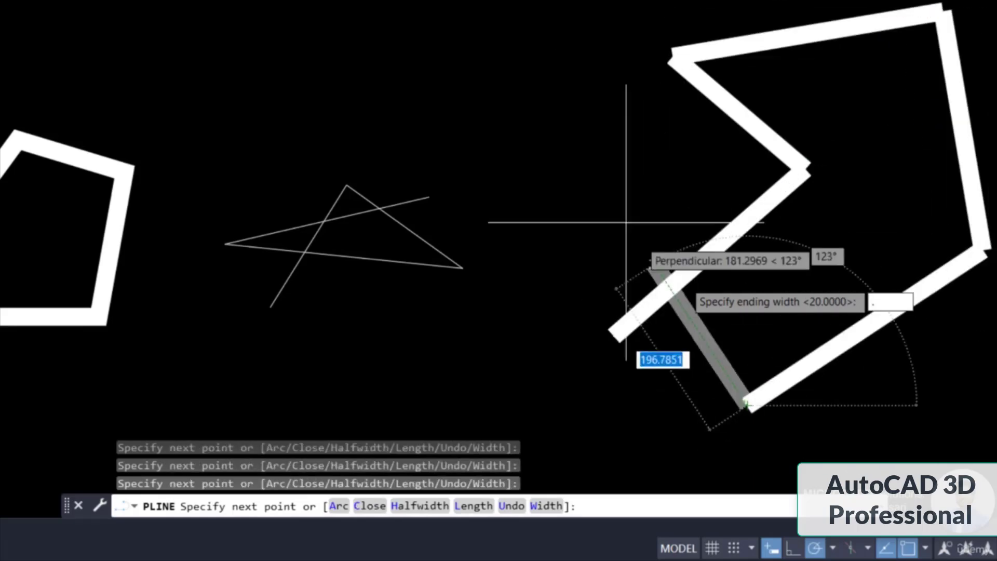
left_click(601, 185)
key("Escape")
middle_click_drag(814, 268, 237, 299)
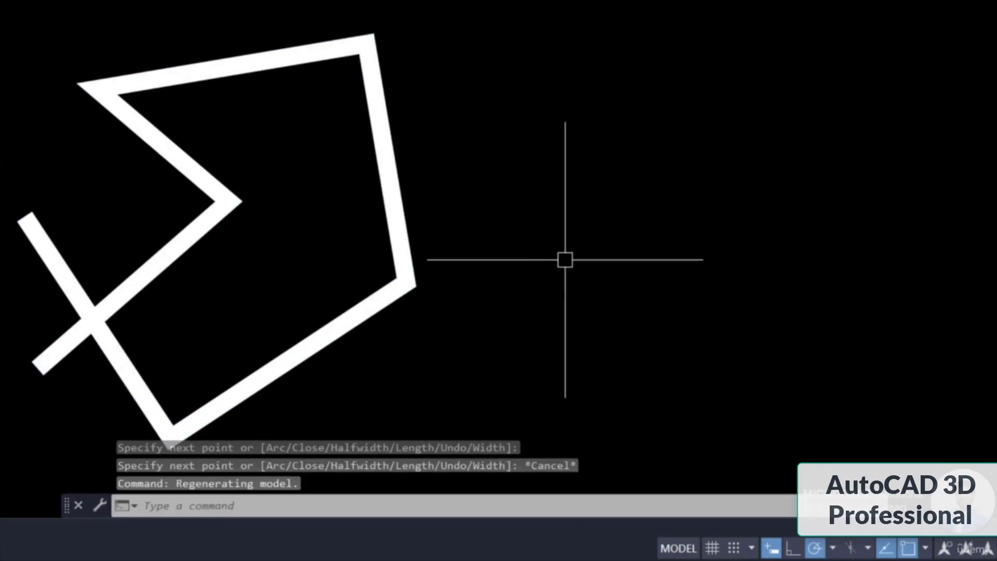
middle_click_drag(565, 259, 550, 216)
mouse_move(366, 300)
middle_mouse_down()
mouse_move(870, 185)
mouse_move(996, 223)
mouse_move(285, 313)
mouse_move(249, 330)
middle_mouse_up()
type("pl")
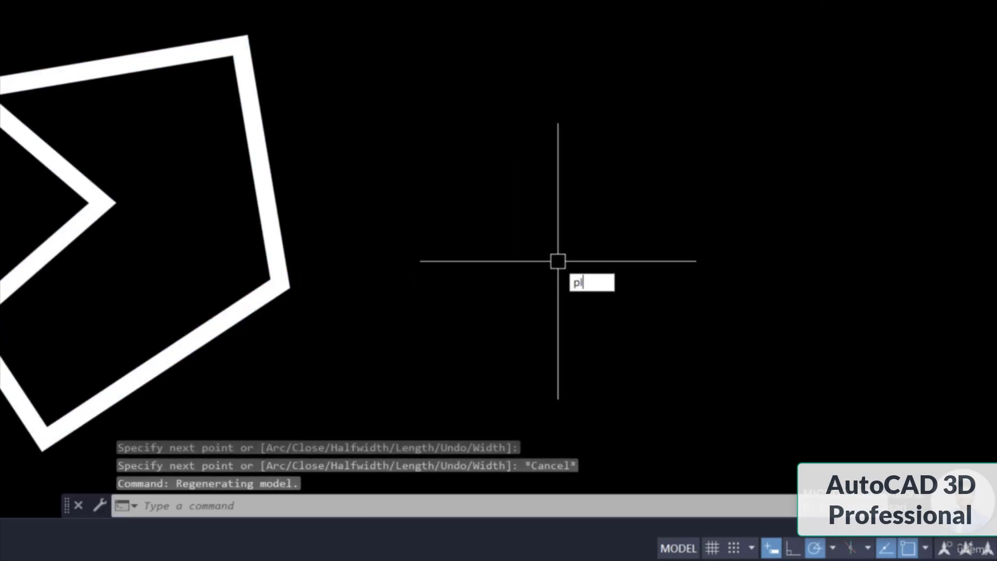
key("Return")
left_click(557, 309)
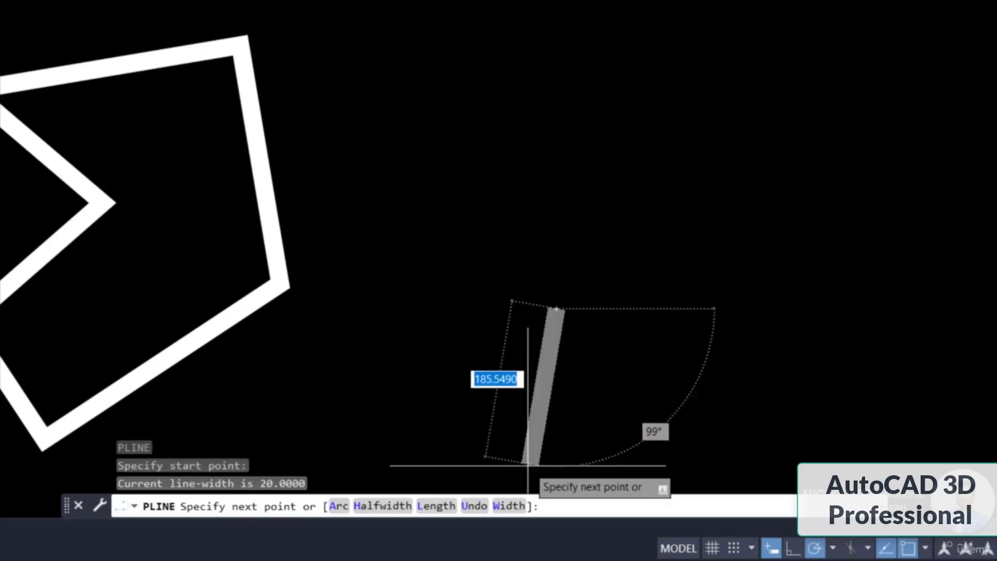
left_click(509, 506)
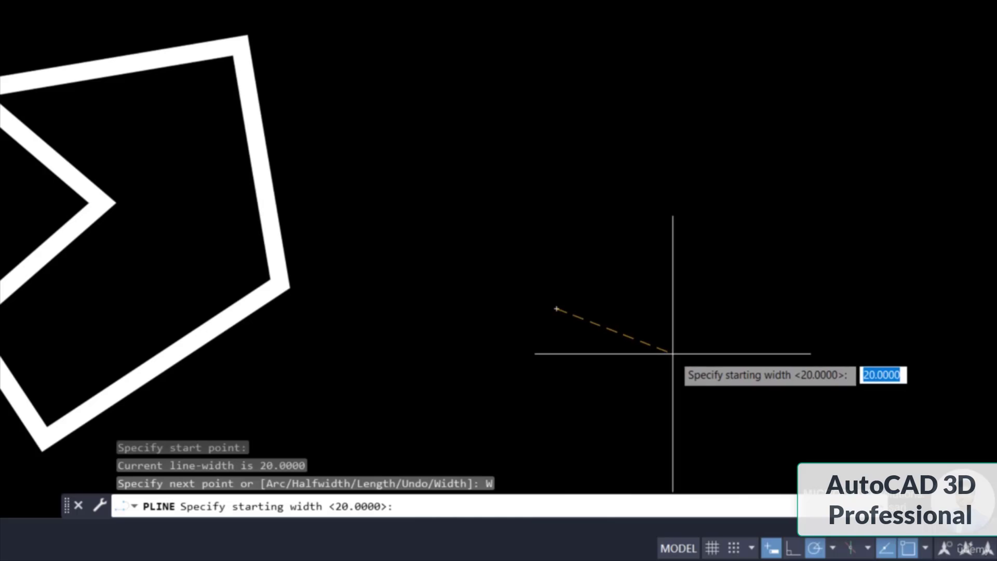
key("Return")
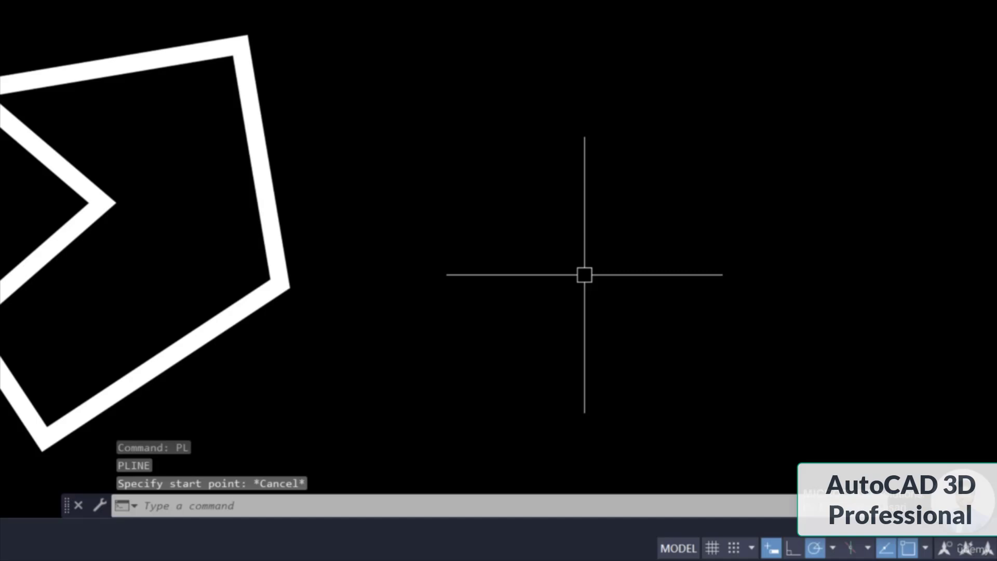
- Start a polyline in the empty area right of the thick six-segment shape, with starting width 10 and ending width 20
key("Return")
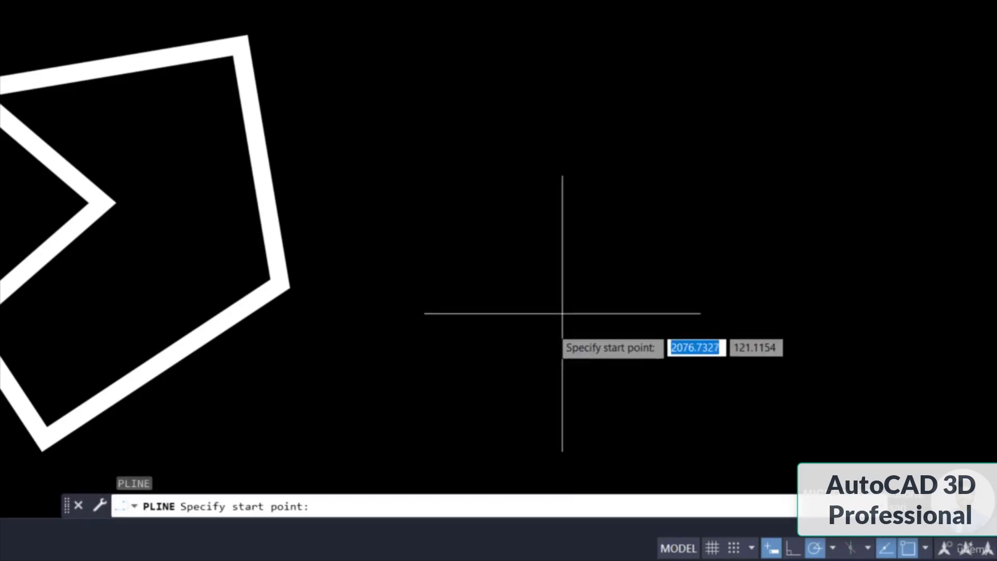
left_click(491, 416)
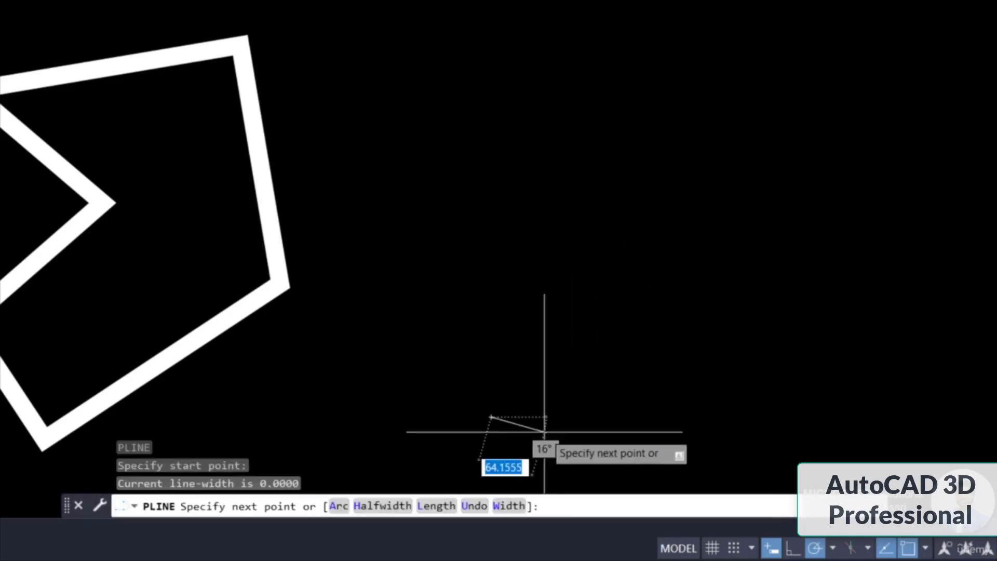
left_click(508, 506)
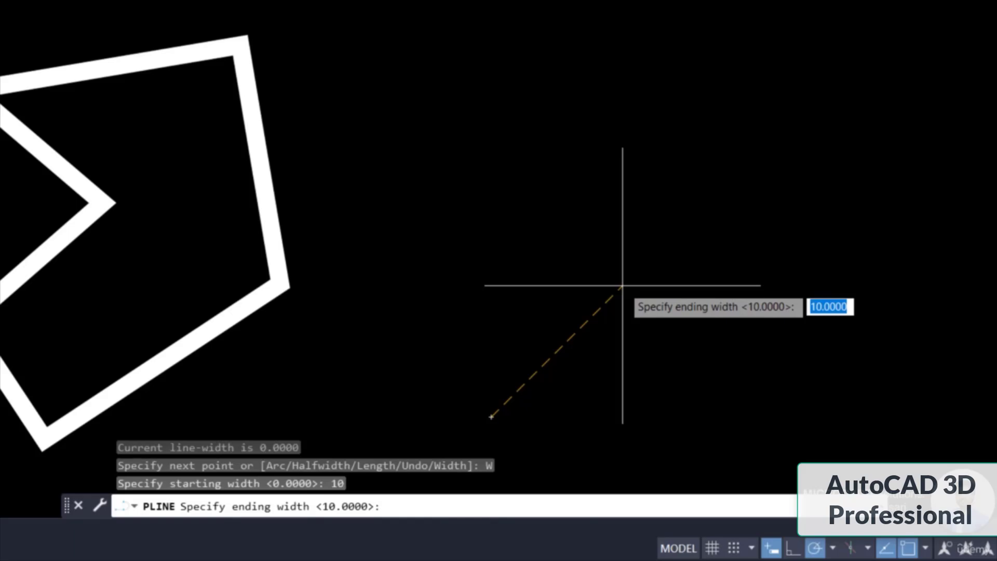
key("Return")
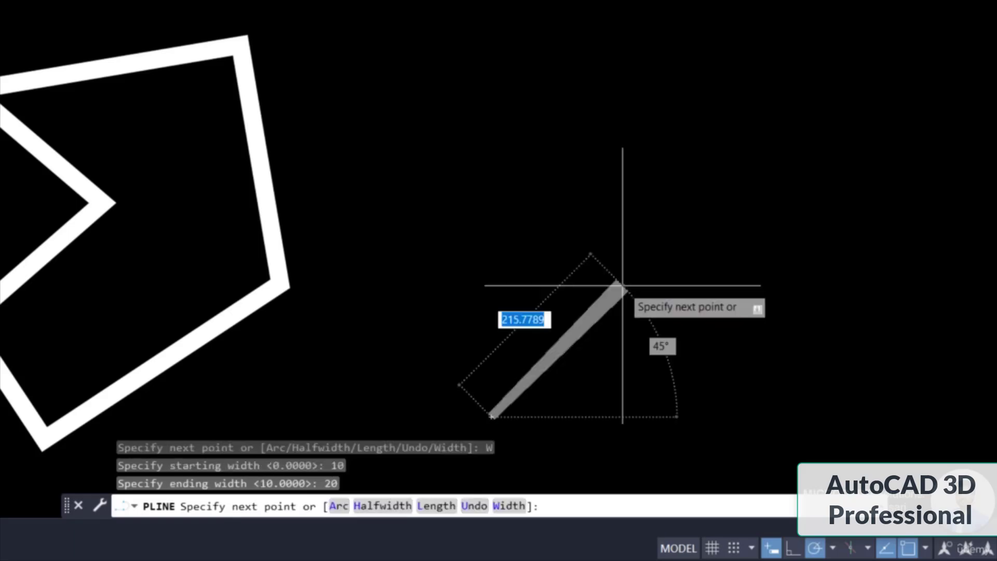
- Draw a tapered segment about 272 units horizontally to the right and a second one steeply upward, and end the polyline
scroll(669, 405, "up", 4)
middle_click_drag(668, 407, 721, 280)
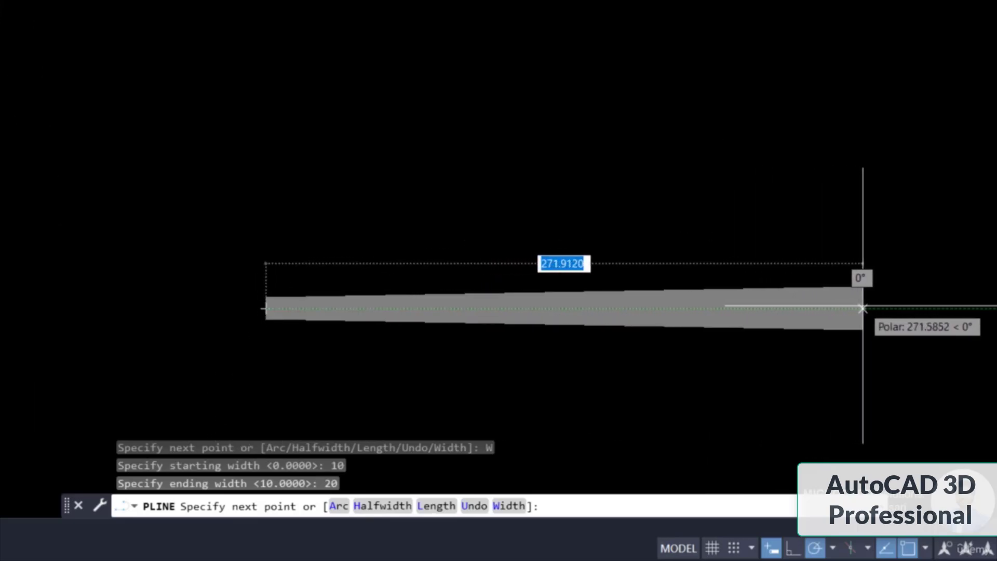
left_click(863, 309)
left_click(953, 38)
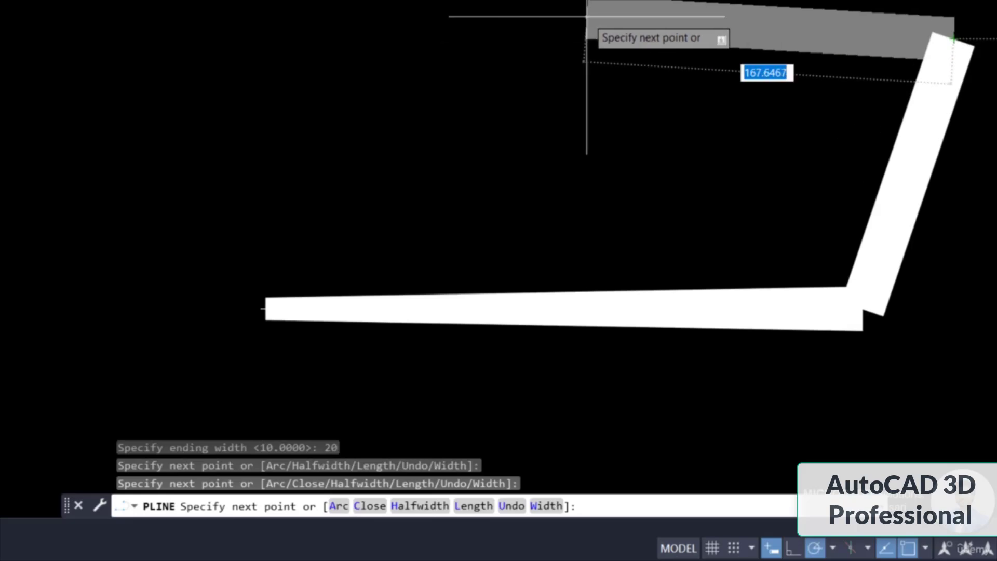
key("Escape")
- Delete the two-segment tapered polyline
scroll(829, 312, "down", 2)
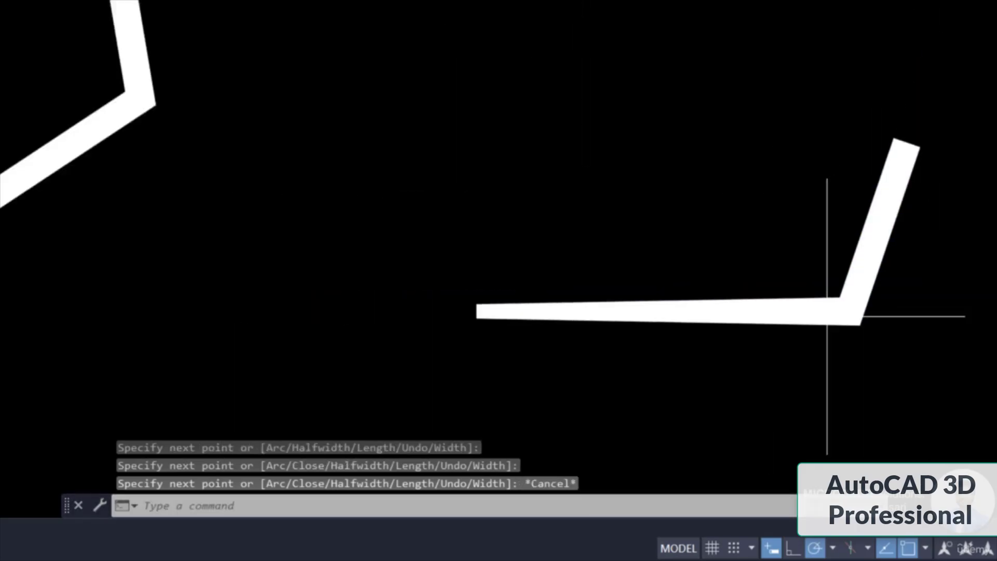
middle_click_drag(828, 312, 732, 295)
scroll(691, 319, "up", 2)
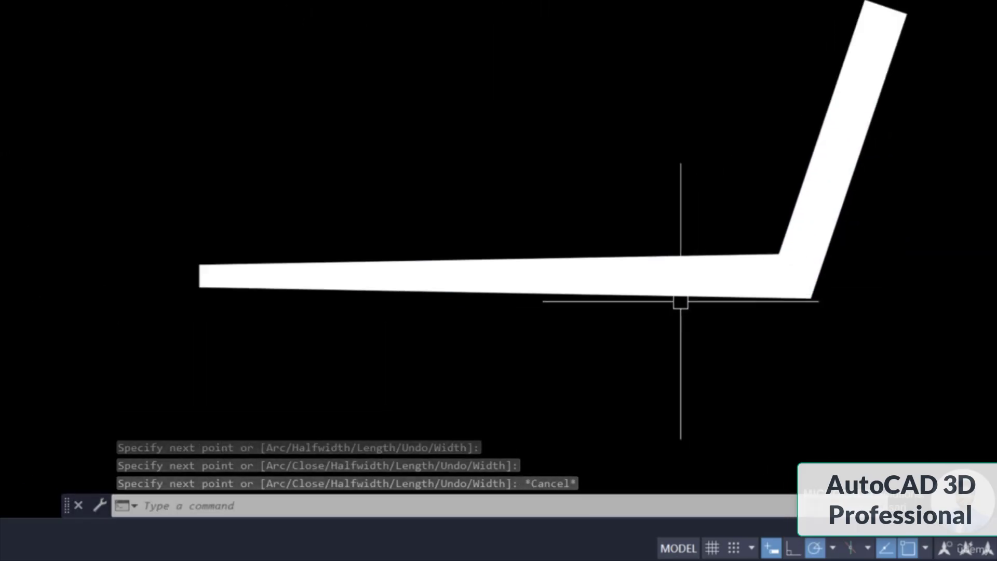
left_click(652, 256)
key("Delete")
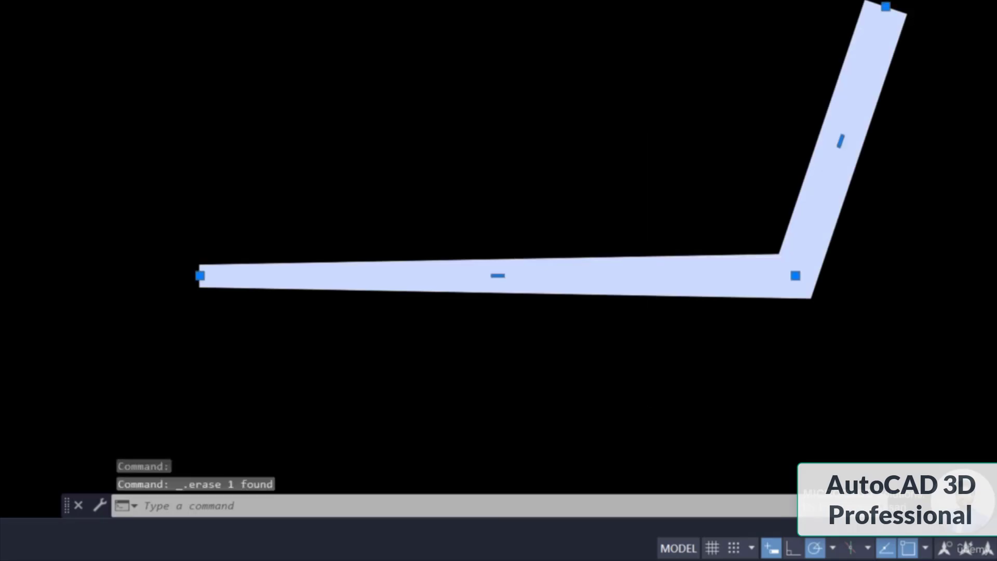